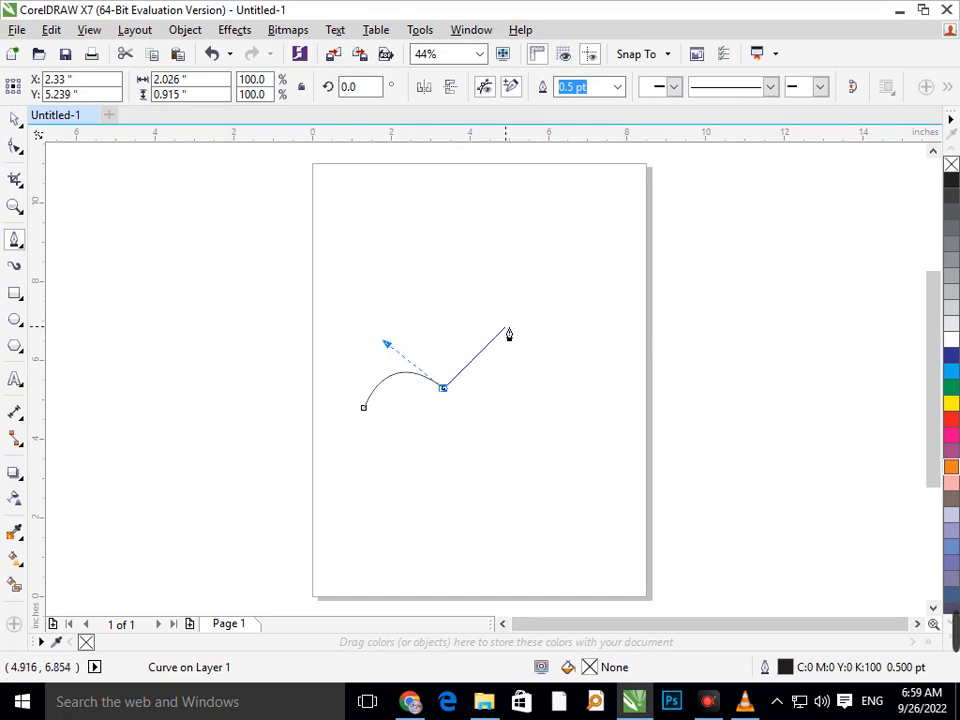
- Add a second, taller arch to the pen curve and make its end node a cusp
left_click_drag(505, 327, 578, 398)
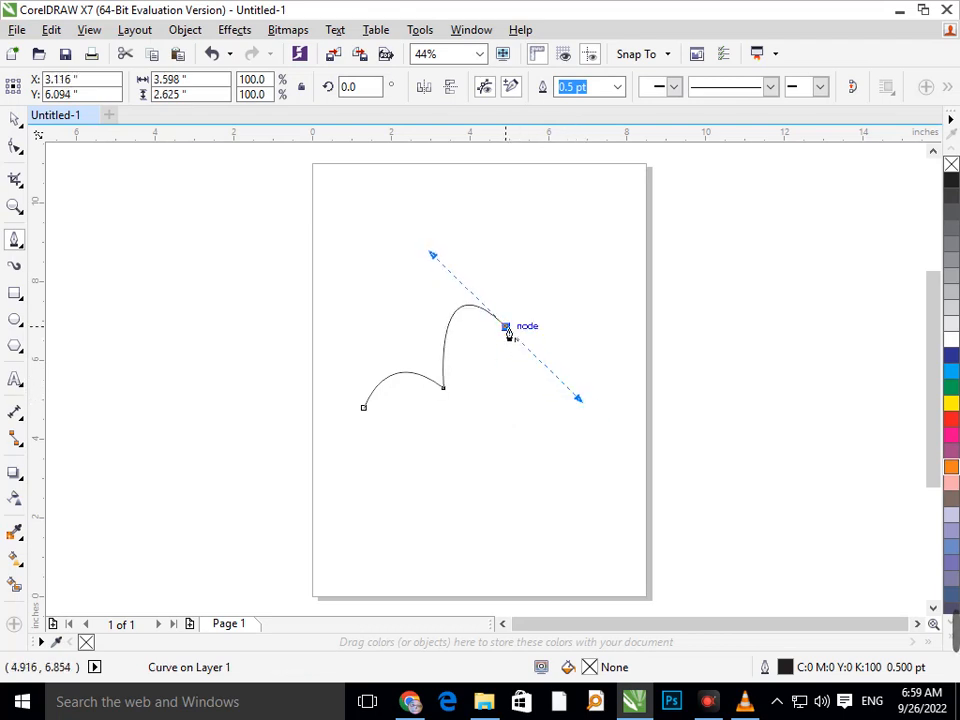
left_click(507, 331)
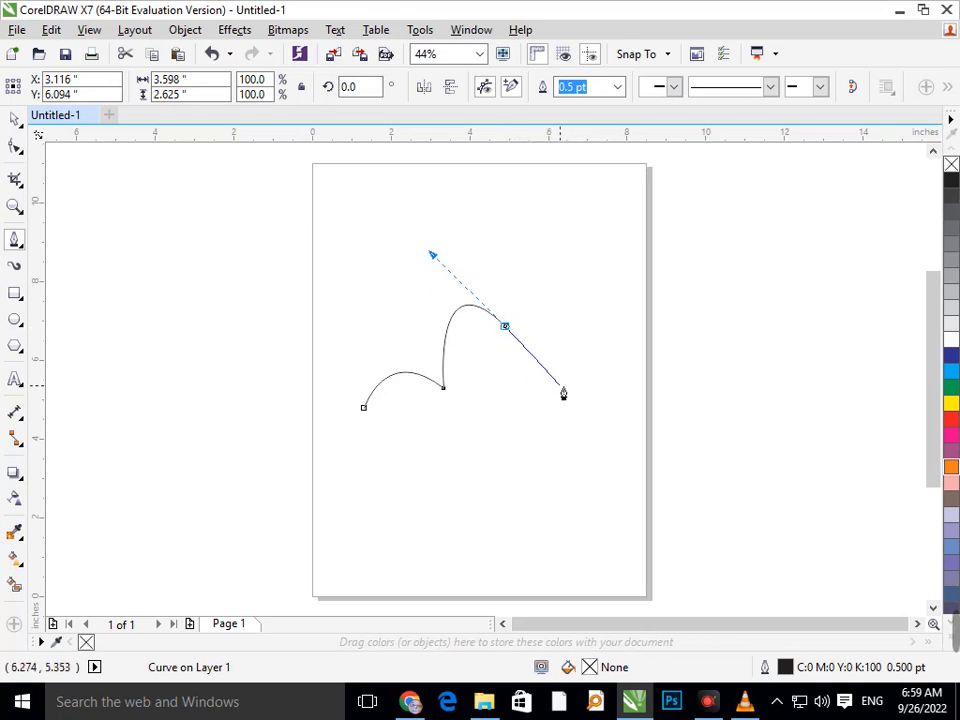
left_click_drag(552, 405, 468, 502)
key("ctrl+z")
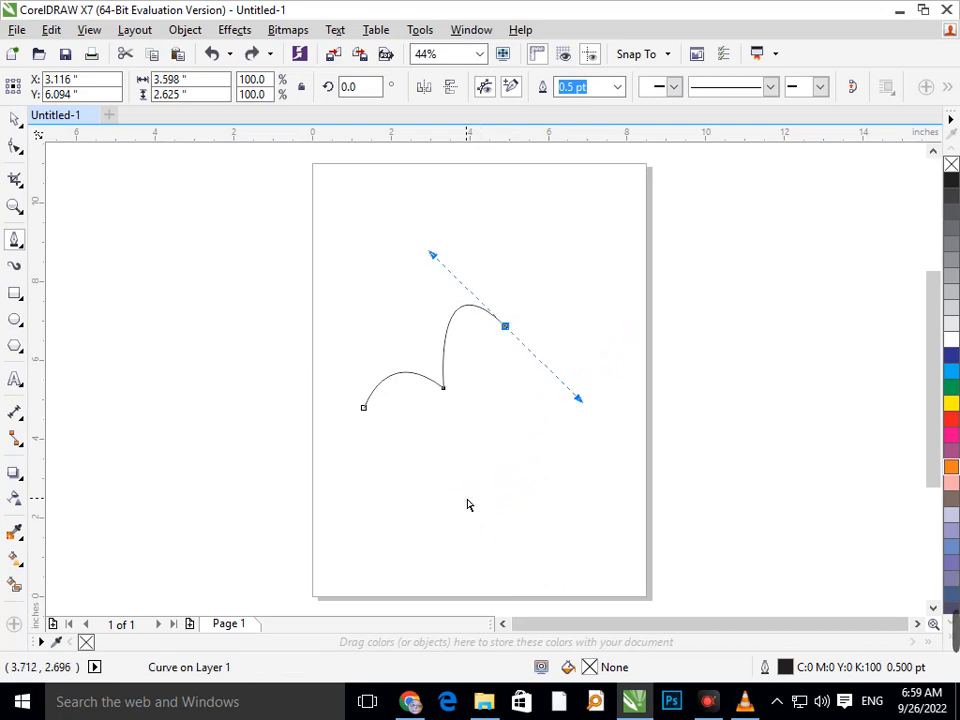
left_click(507, 331)
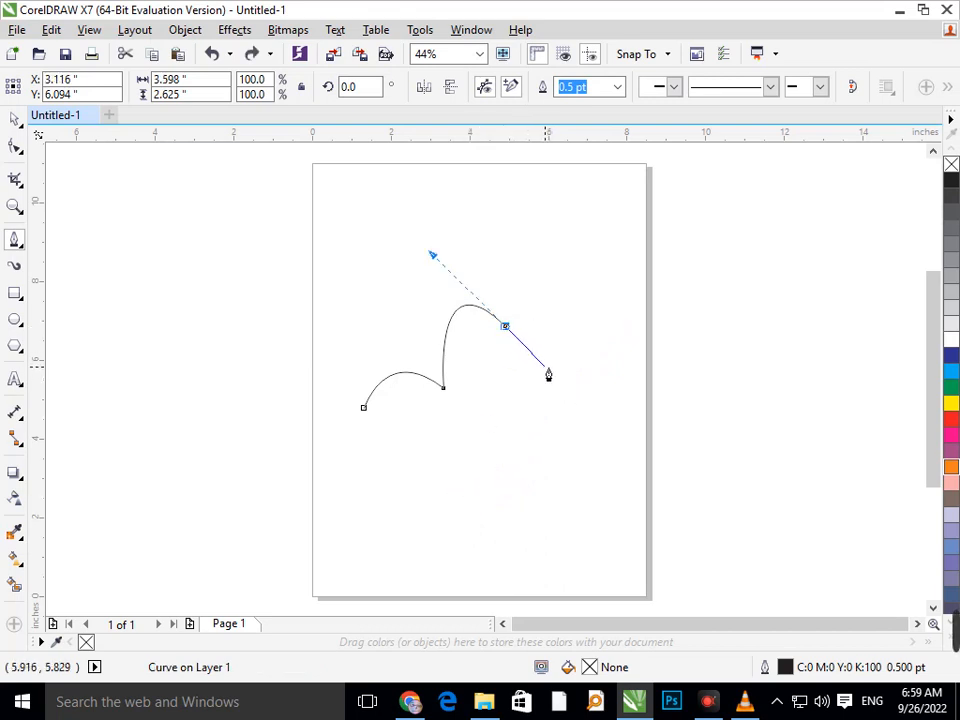
left_click_drag(546, 366, 514, 430)
key("ctrl+z")
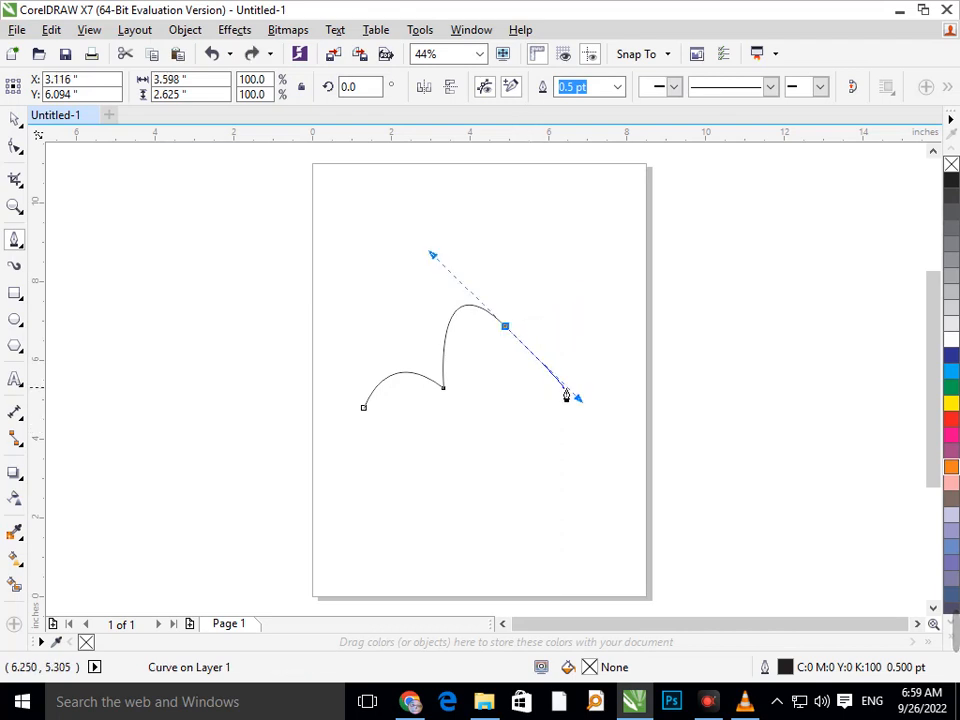
- Draw a third arch curving down from the cusp and end the open curve at its last node
left_click(508, 335)
left_click_drag(560, 382, 517, 469)
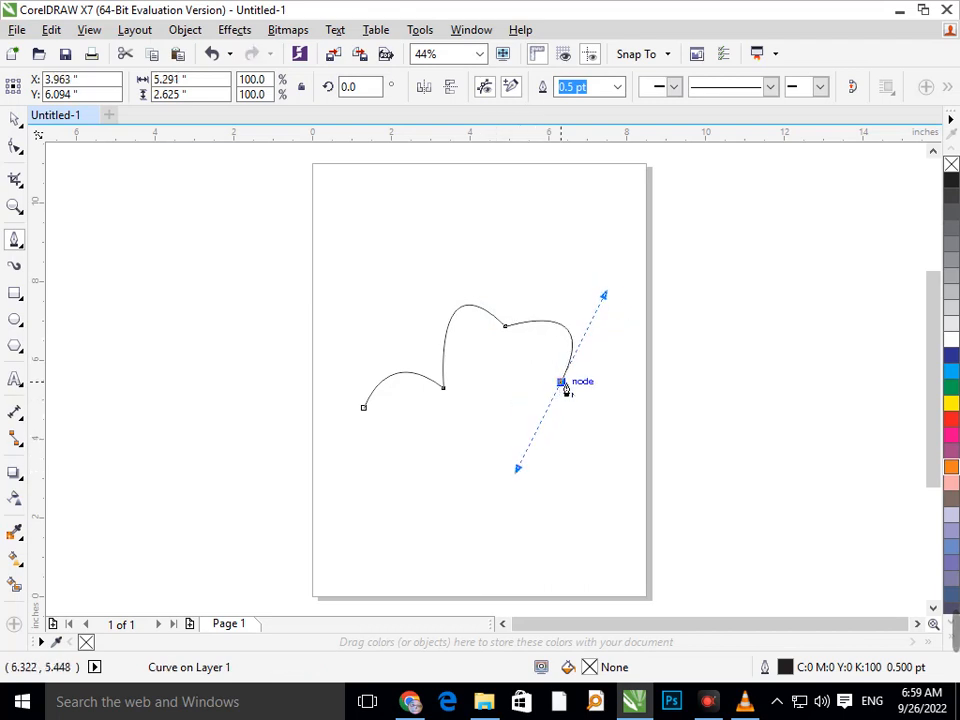
left_click(564, 392)
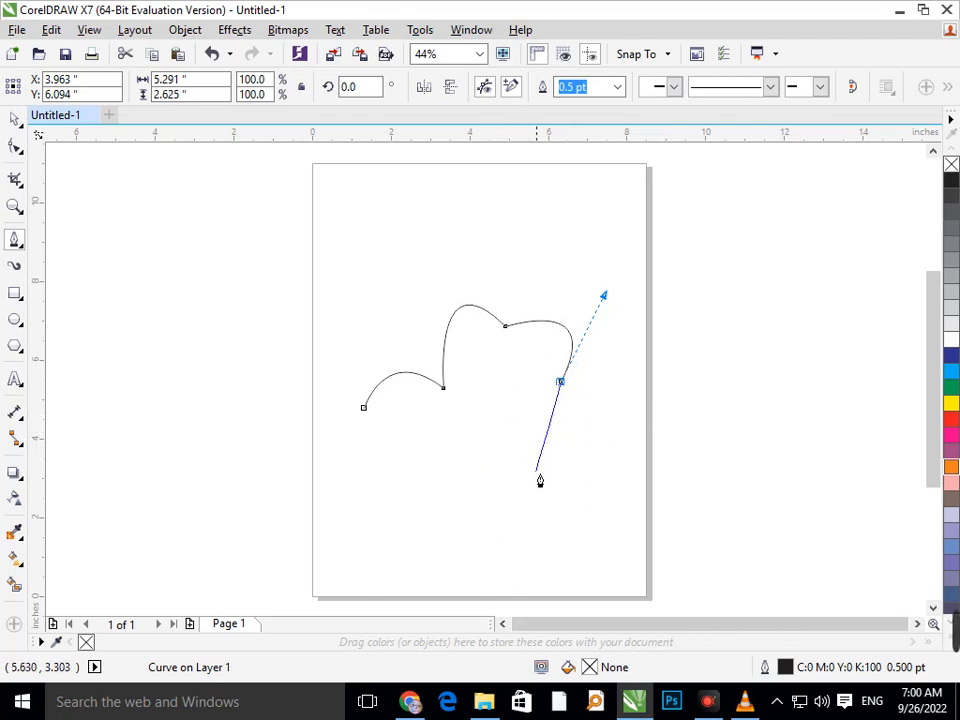
key("Escape")
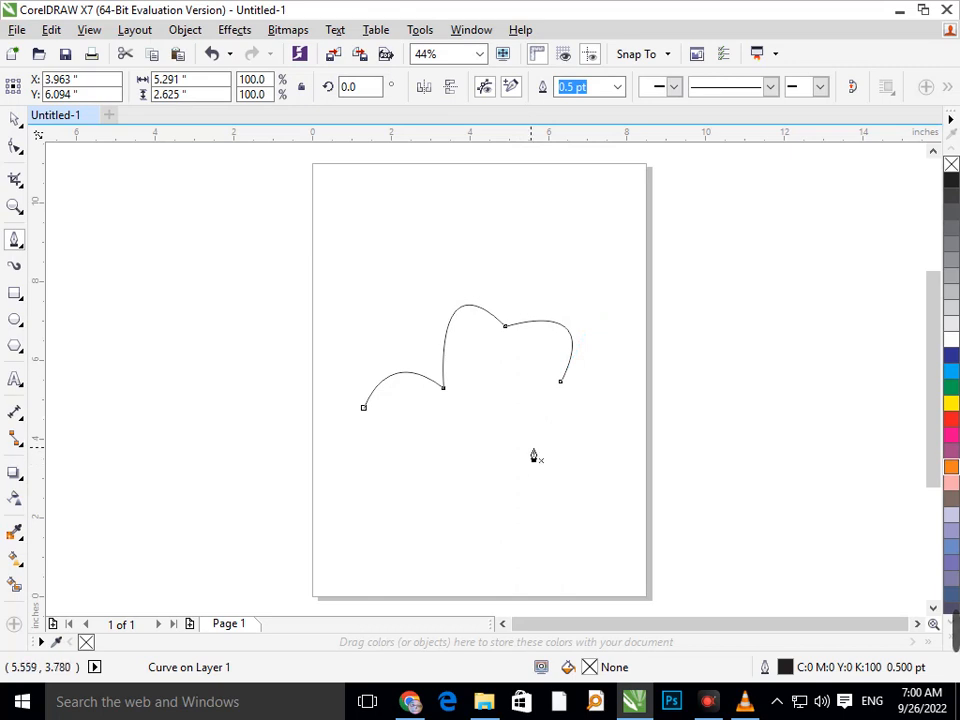
- Place a copy of the three-arch curve slightly up and to the left of the original
left_click(14, 120)
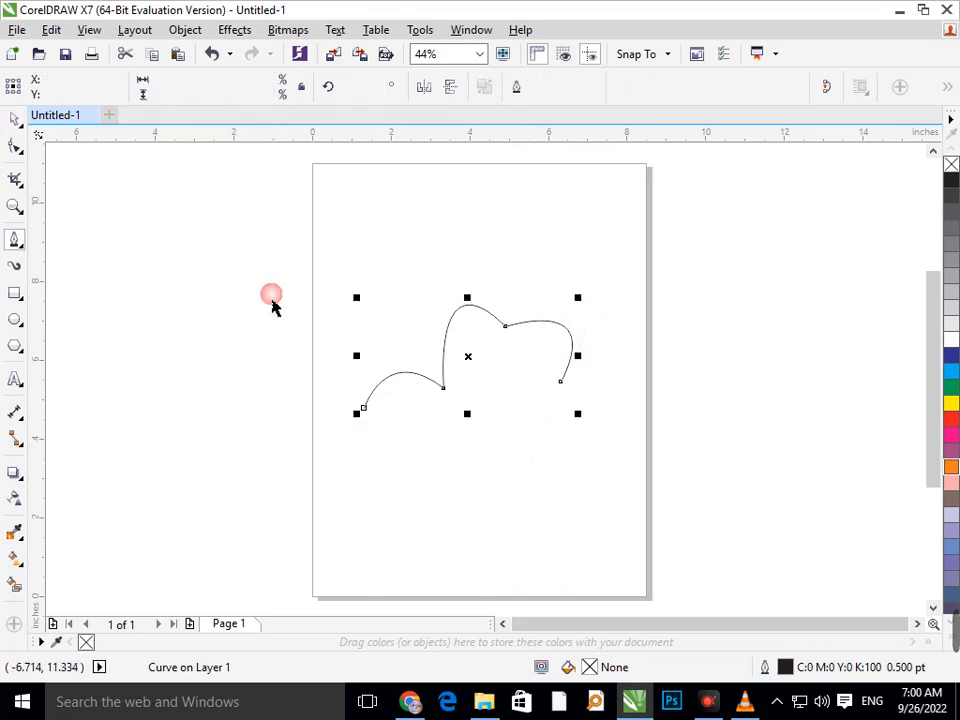
left_click(272, 307)
left_click(542, 426)
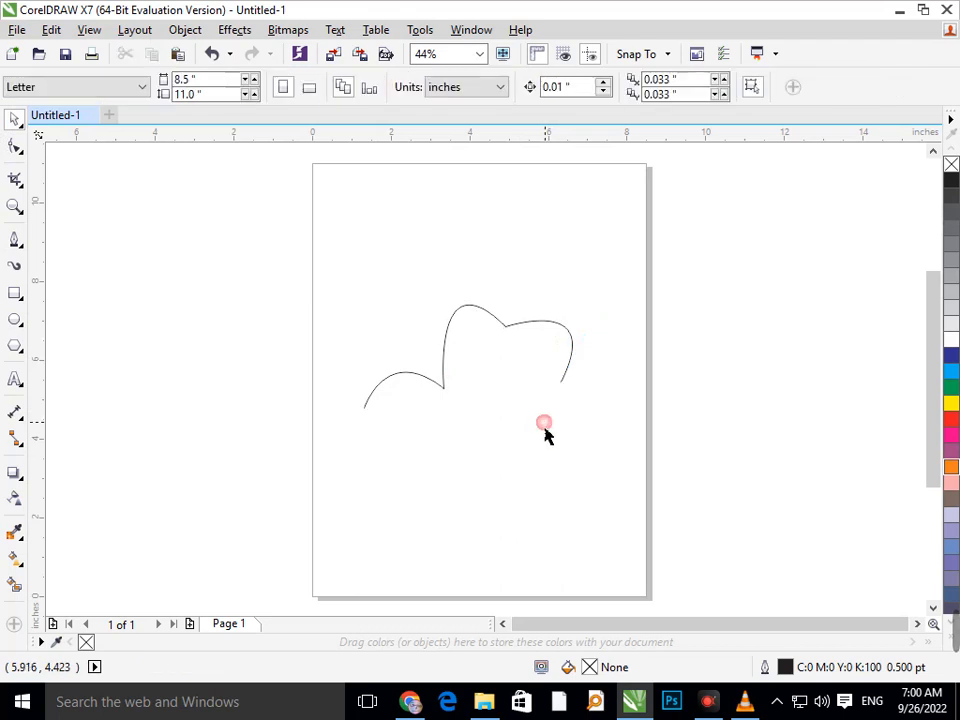
mouse_move(446, 400)
left_mouse_down()
mouse_move(454, 371)
mouse_move(446, 382)
left_mouse_up()
right_click(446, 382)
left_click(462, 444)
left_click(162, 165)
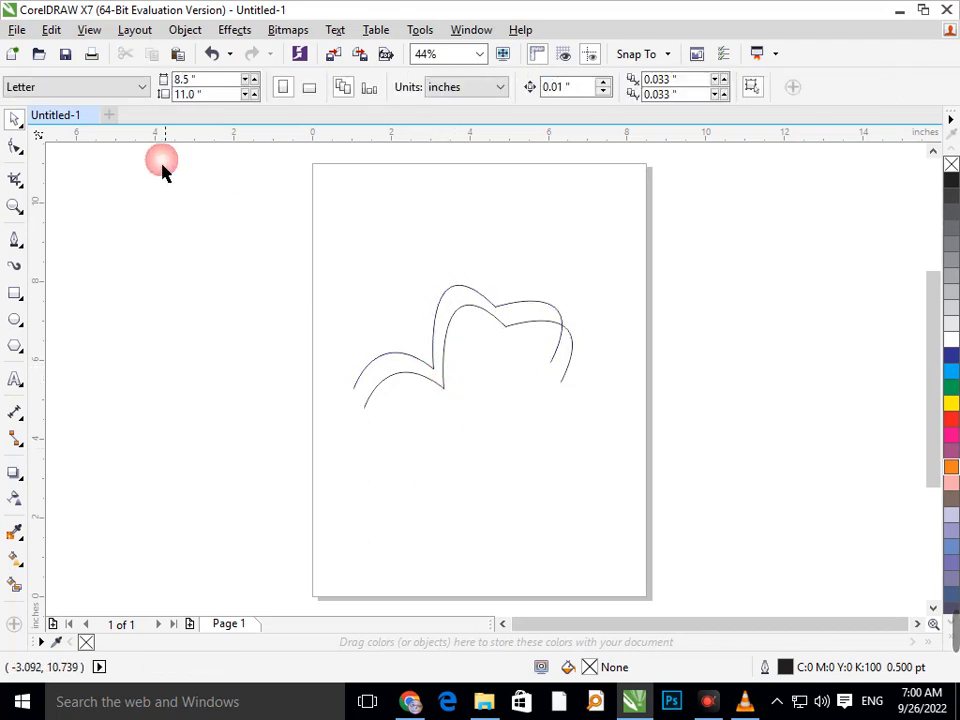
- Reshape the copied curve by moving its right end node outward and repositioning the cusp before the third arch along with its handle
left_click(15, 148)
left_click(553, 371)
left_click_drag(553, 372, 584, 381)
left_click(575, 432)
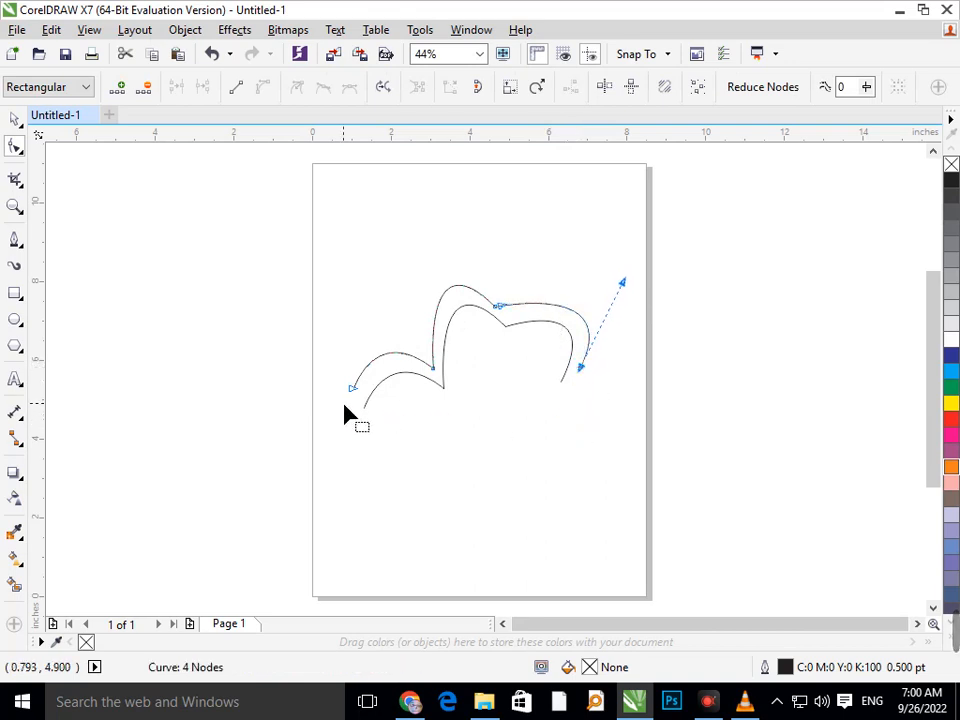
mouse_move(502, 309)
left_mouse_down()
mouse_move(521, 320)
mouse_move(510, 314)
left_mouse_up()
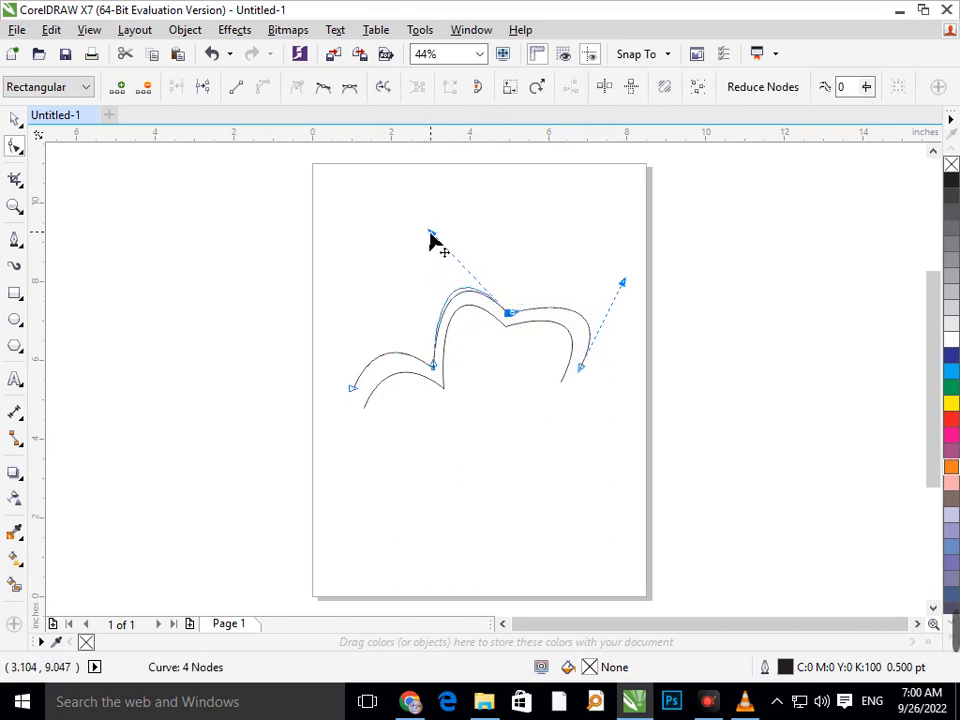
left_click_drag(434, 240, 425, 228)
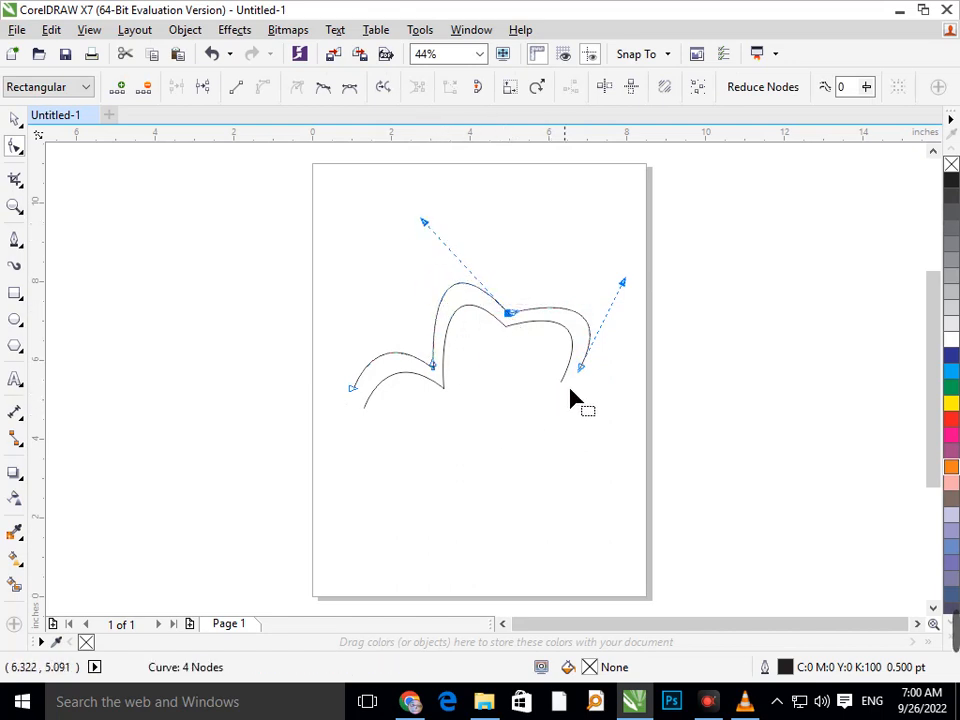
left_click_drag(581, 366, 579, 370)
key("ctrl+z")
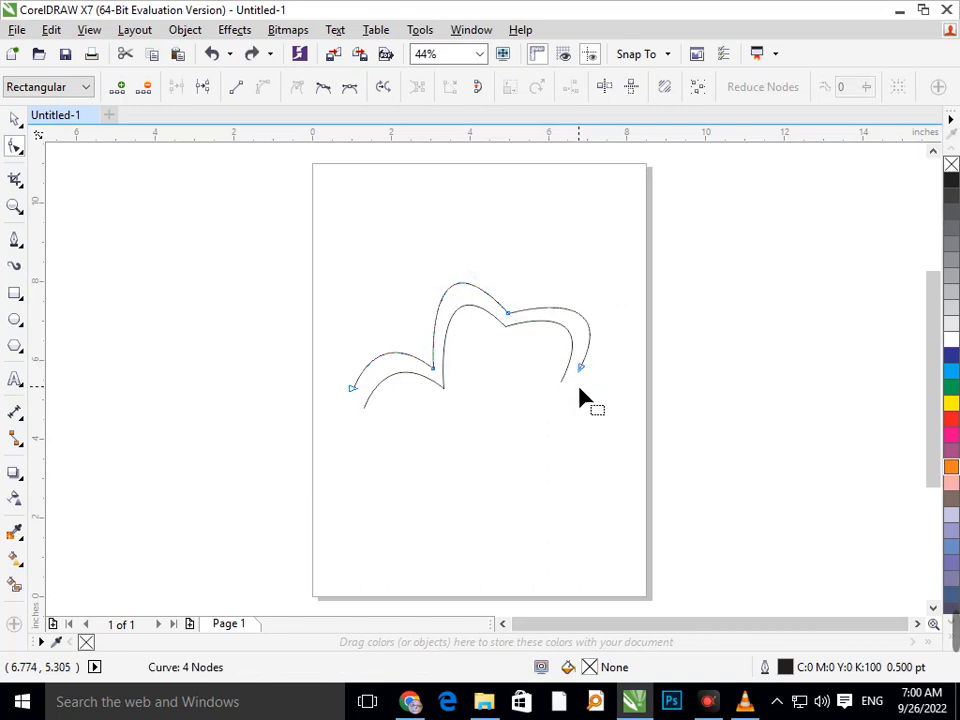
left_click(580, 380)
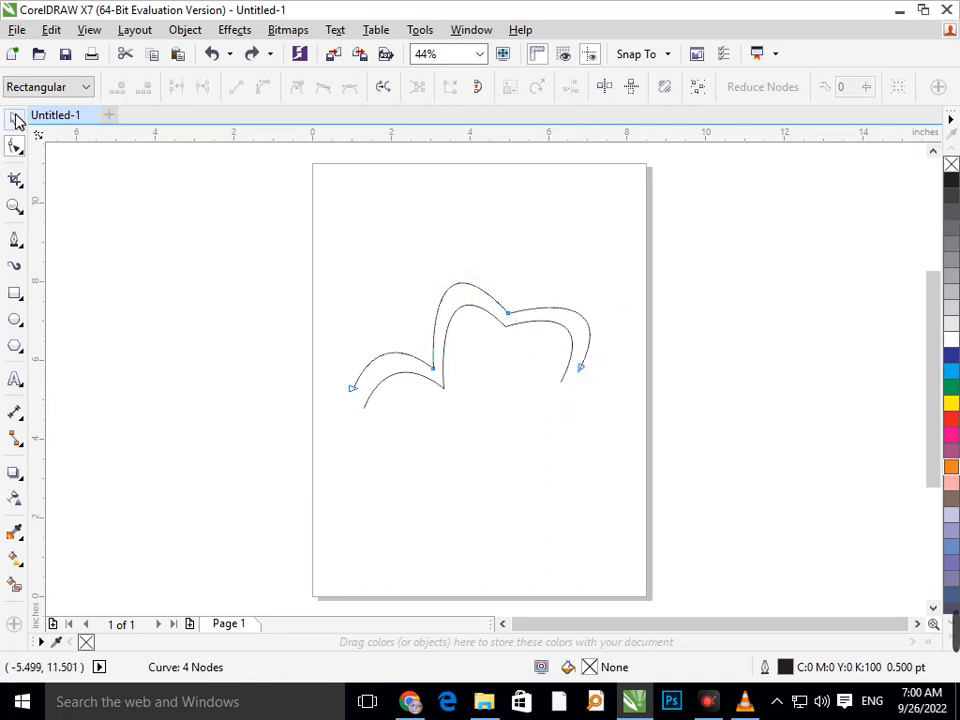
left_click(15, 119)
left_click(56, 211)
- Nudge the outer curve's right end node down and slightly left toward the level of the inner curve's end
left_click(15, 146)
left_click(586, 370)
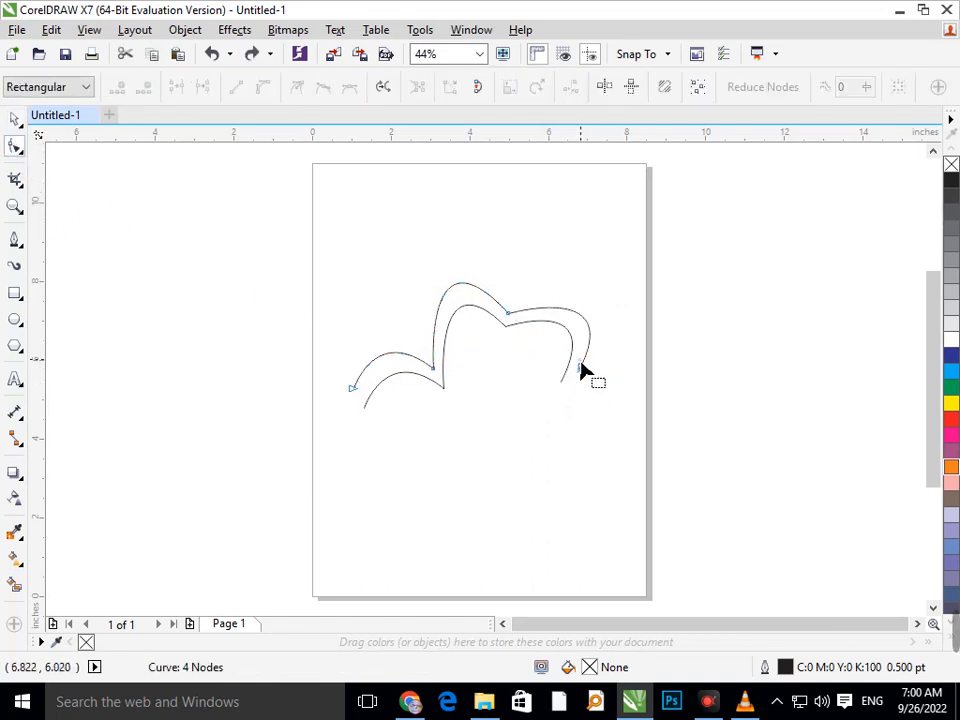
left_click(582, 368)
key("Down")
key("Down")
key("Down")
key("Down")
key("Down")
key("Down")
key("Down")
key("Down")
key("Down")
key("Down")
key("Down")
key("Down")
key("Down")
key("Down")
key("Down")
key("Down")
key("Down")
key("Down")
key("Down")
key("Down")
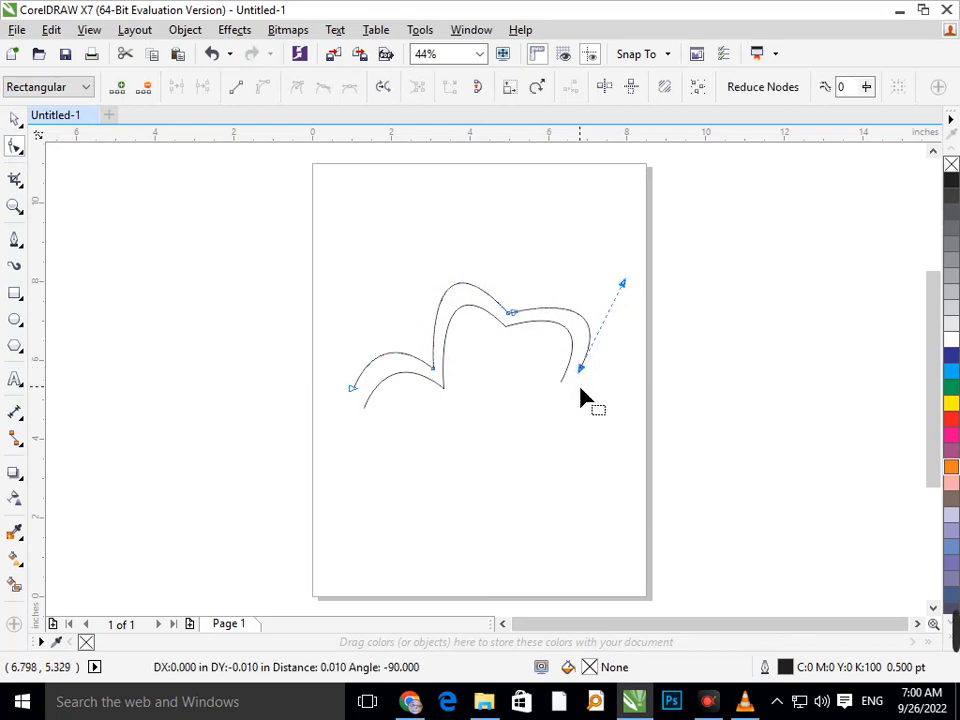
key("Left")
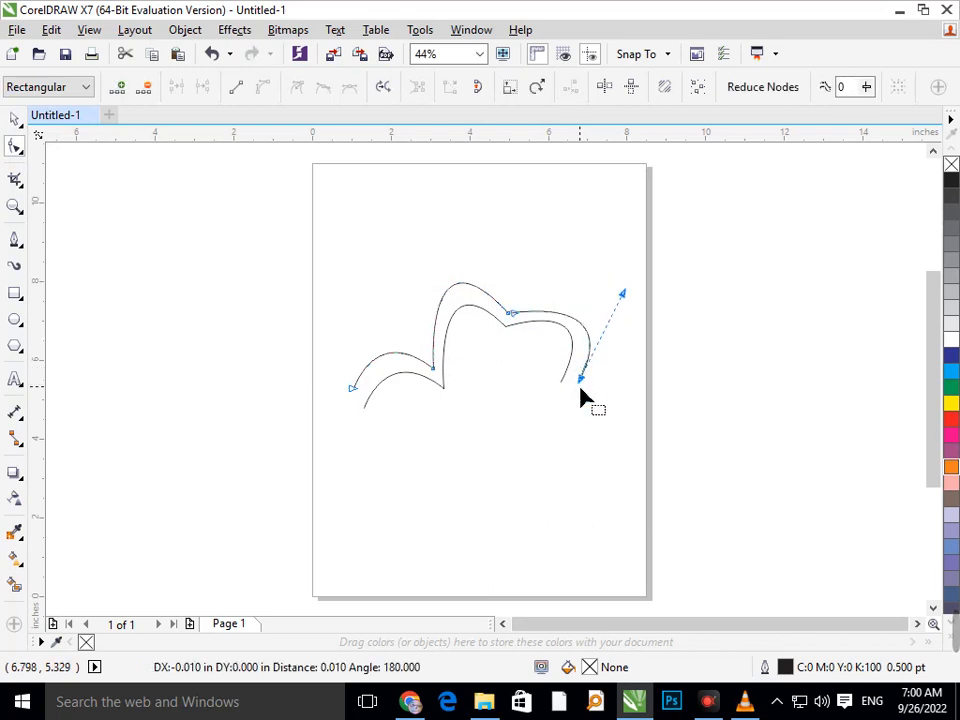
- Move the outer curve's right end node slightly lower and extend its handle upward to even out the third arch's spacing
left_click_drag(621, 297, 621, 283)
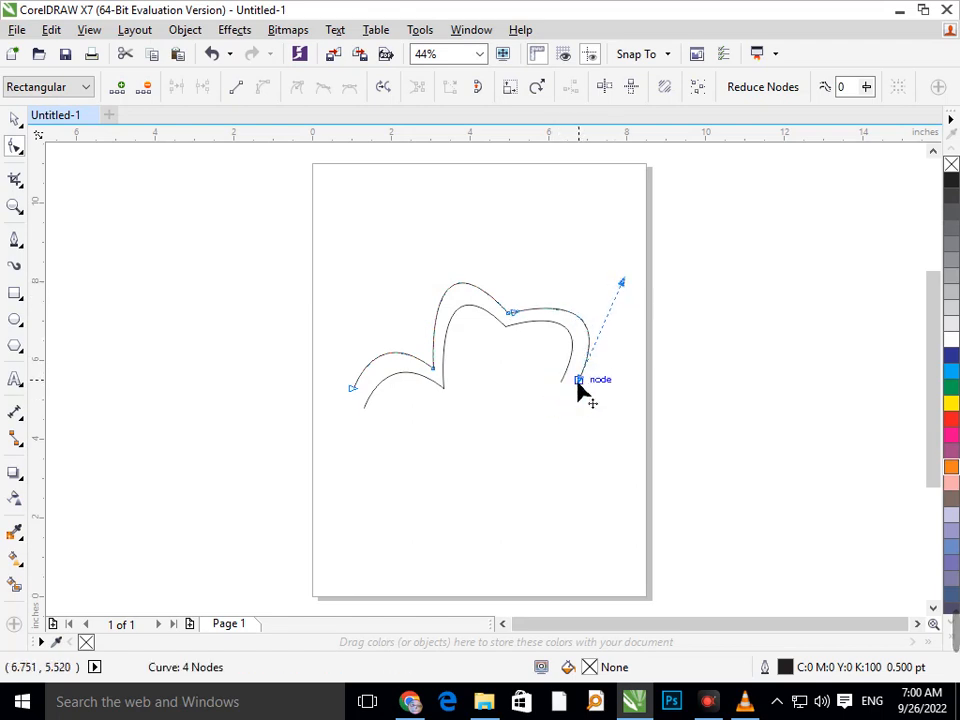
left_click_drag(578, 381, 575, 388)
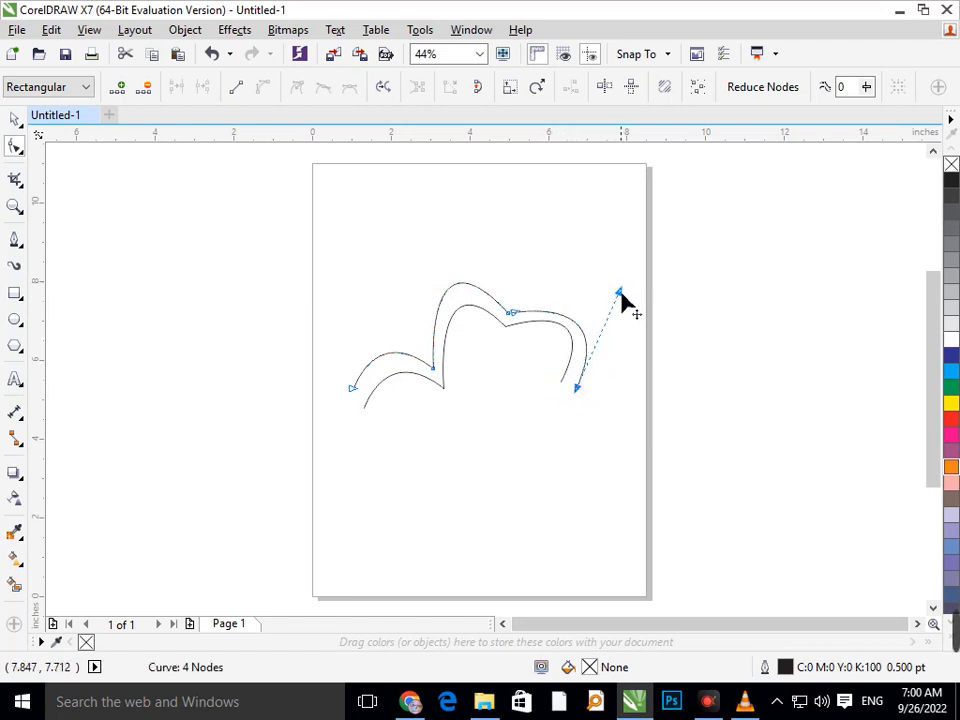
left_click_drag(621, 292, 621, 279)
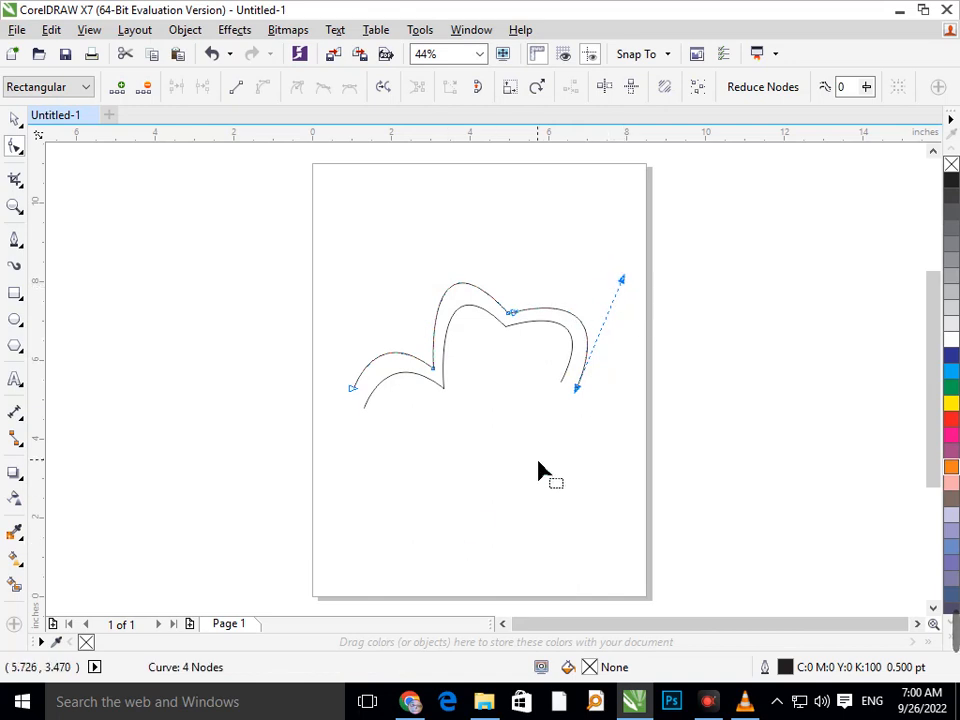
- Connect the outer and inner curves with straight Pen tool lines at both their left and right ends
left_click(15, 119)
left_click(120, 338)
left_click(15, 243)
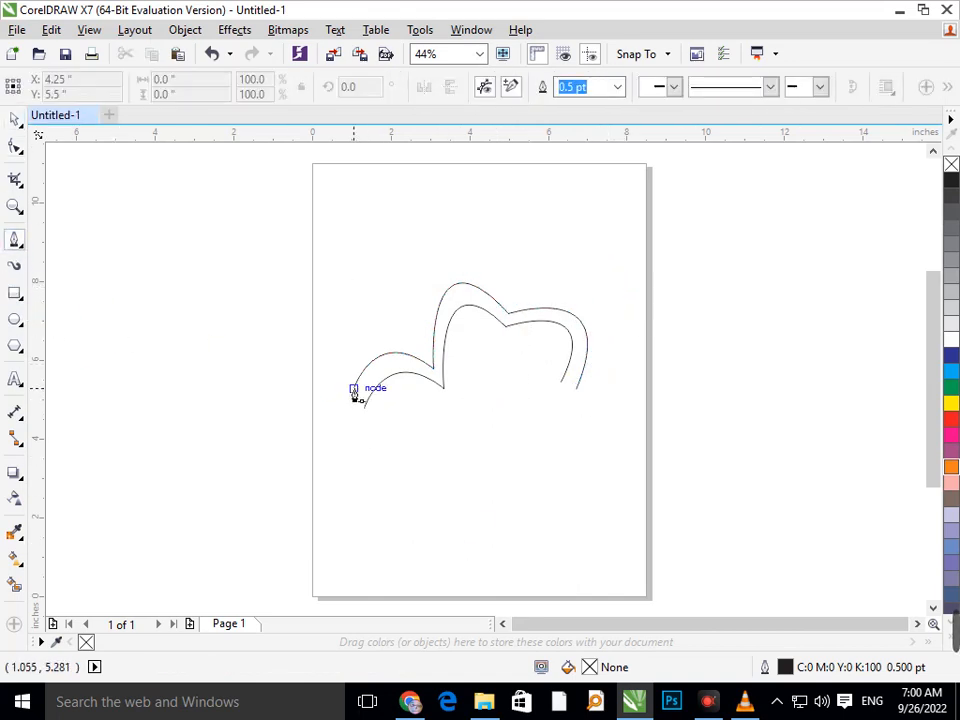
left_click(354, 389)
double_click(364, 408)
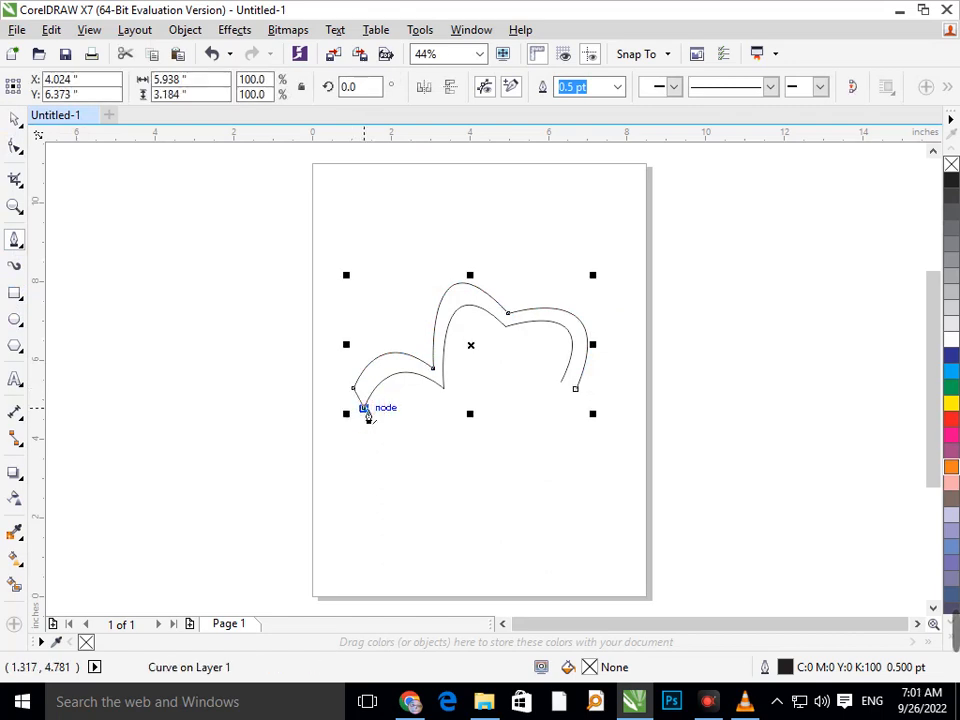
left_click(566, 382)
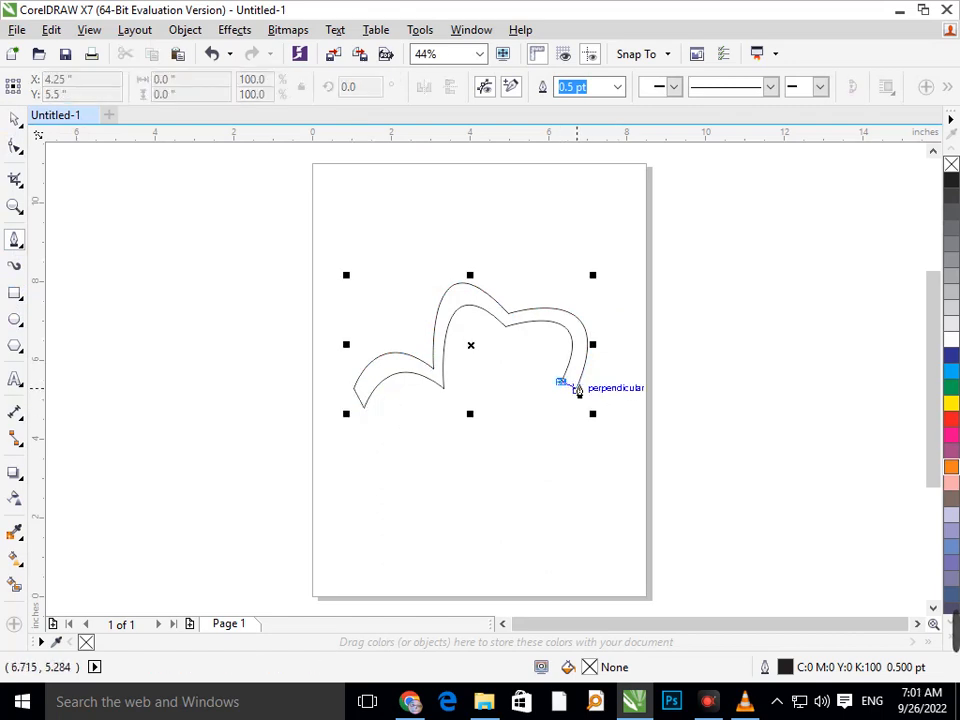
double_click(582, 396)
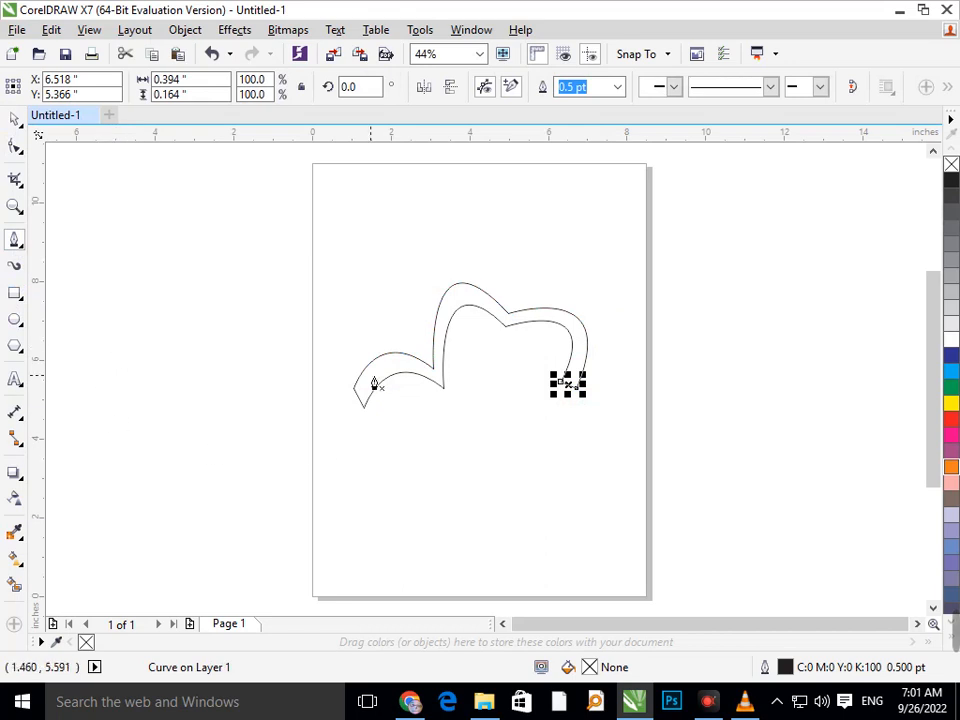
left_click(386, 387)
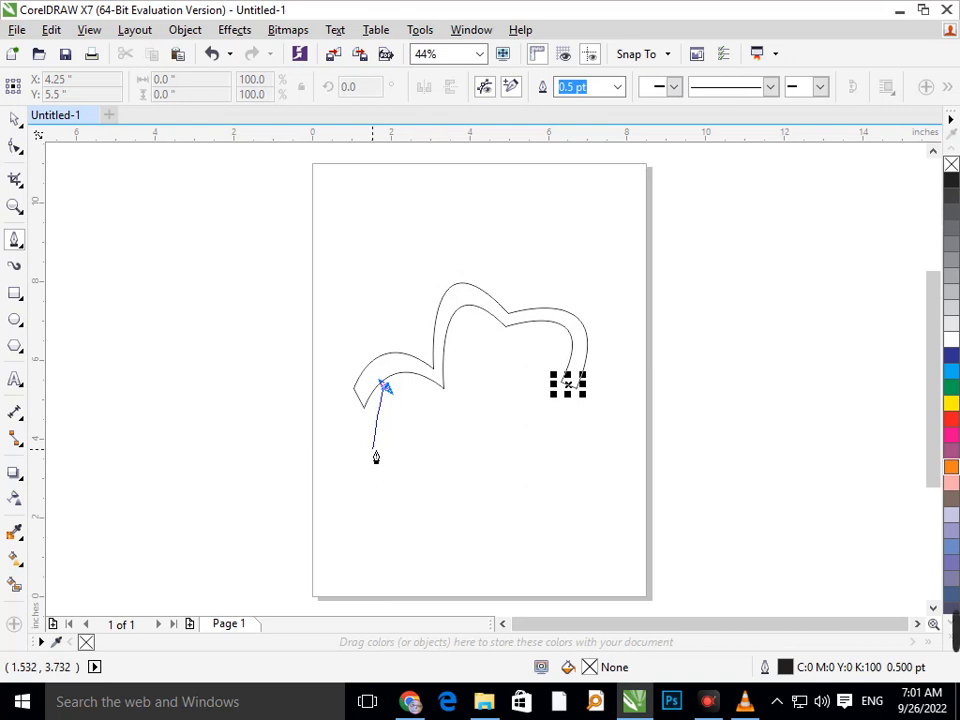
left_click_drag(547, 450, 745, 411)
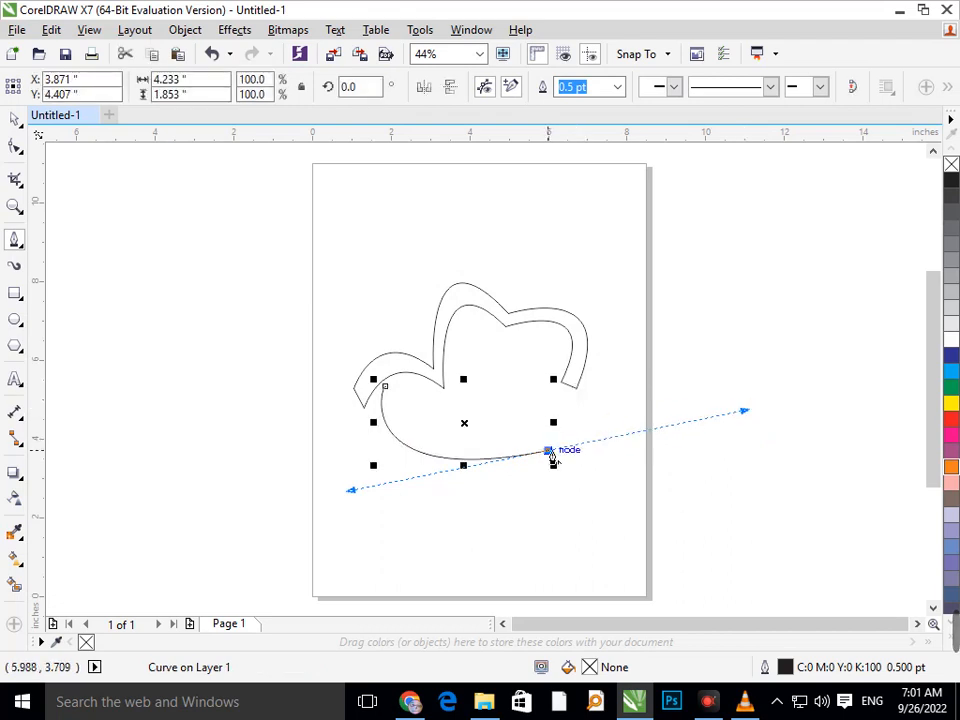
left_click(548, 451)
key("ctrl+z")
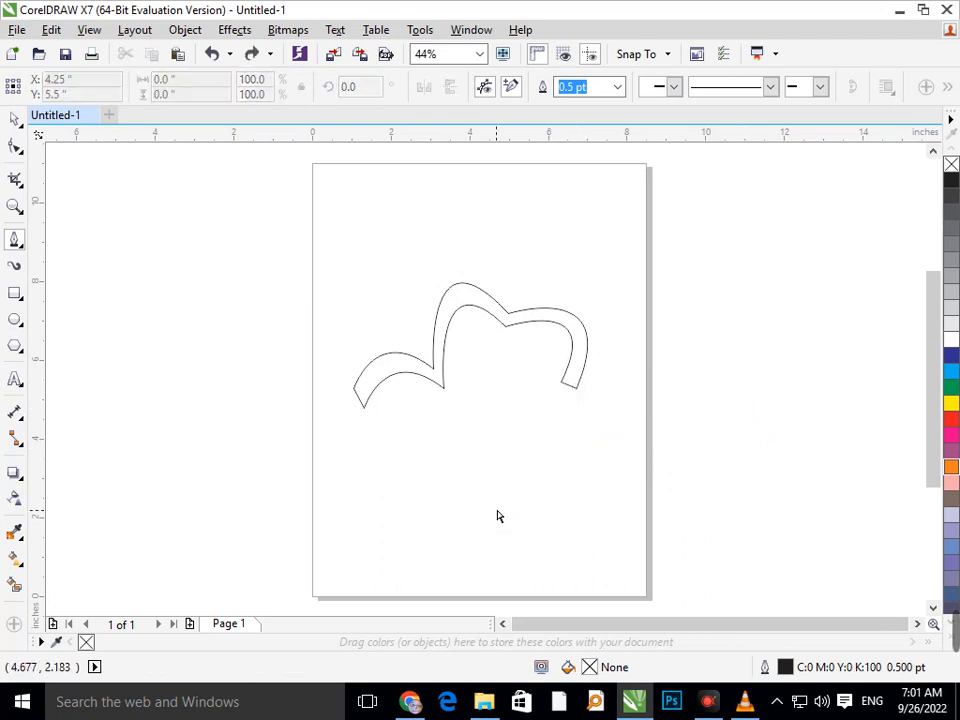
left_click(389, 391)
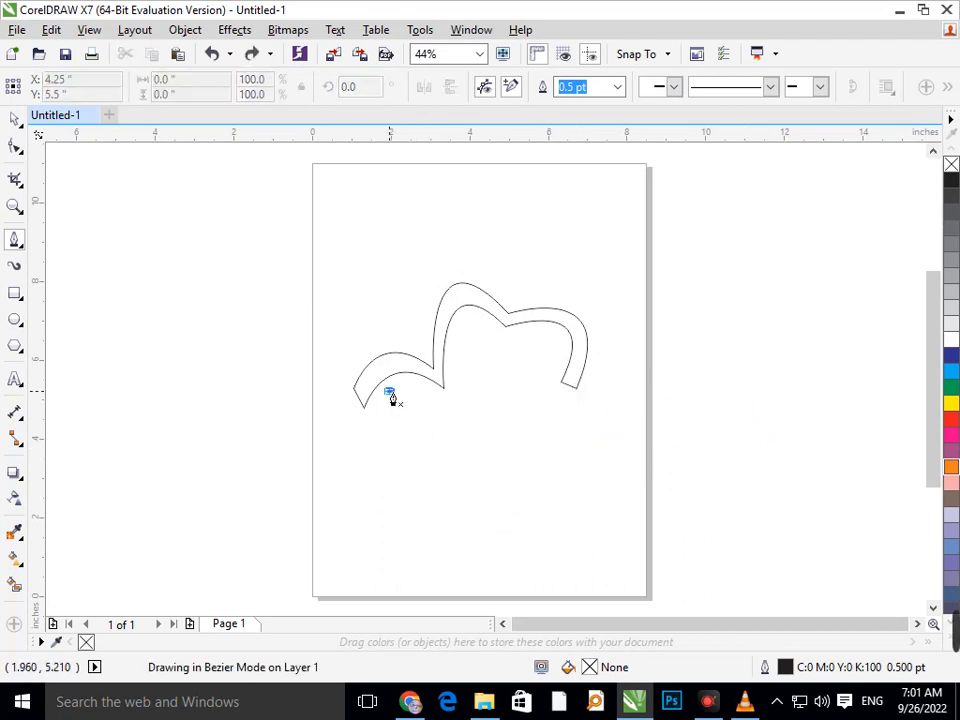
left_click(391, 459)
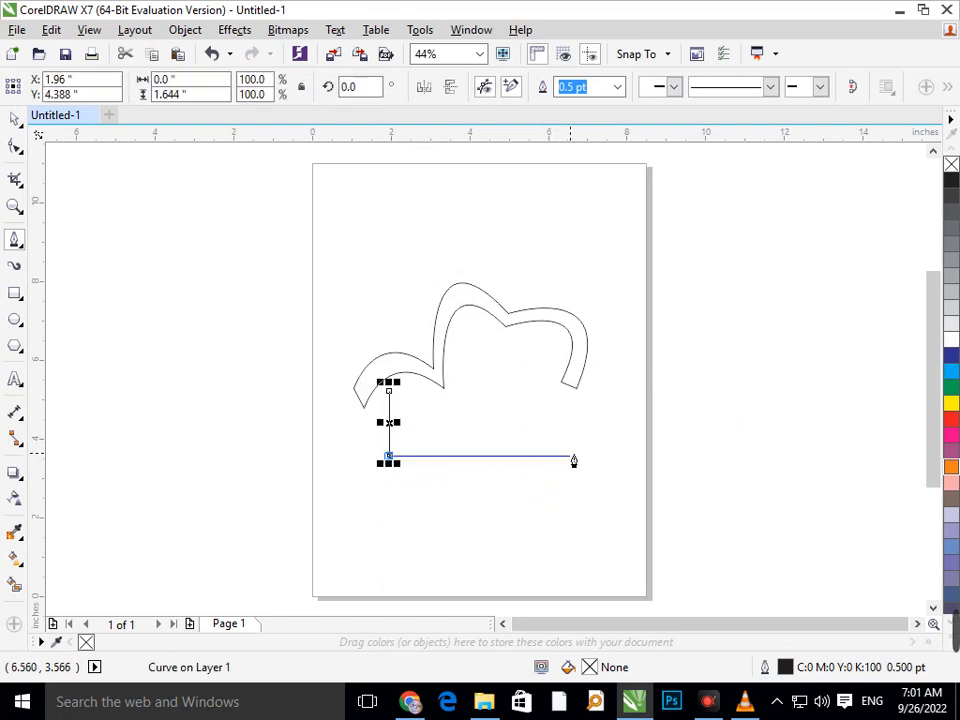
key("ctrl+z")
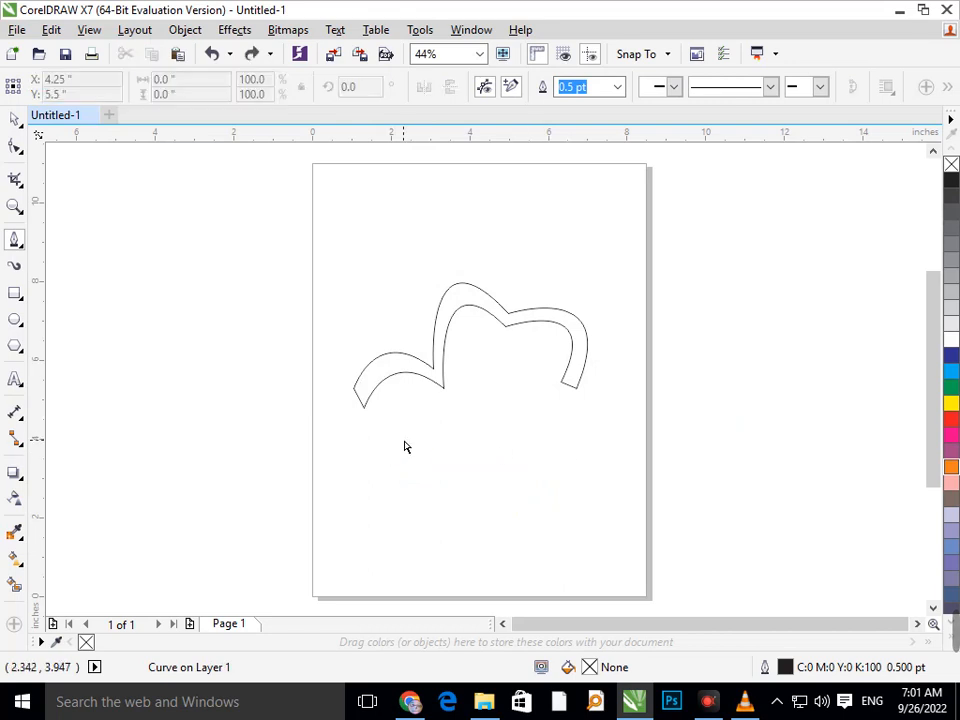
left_click(390, 384)
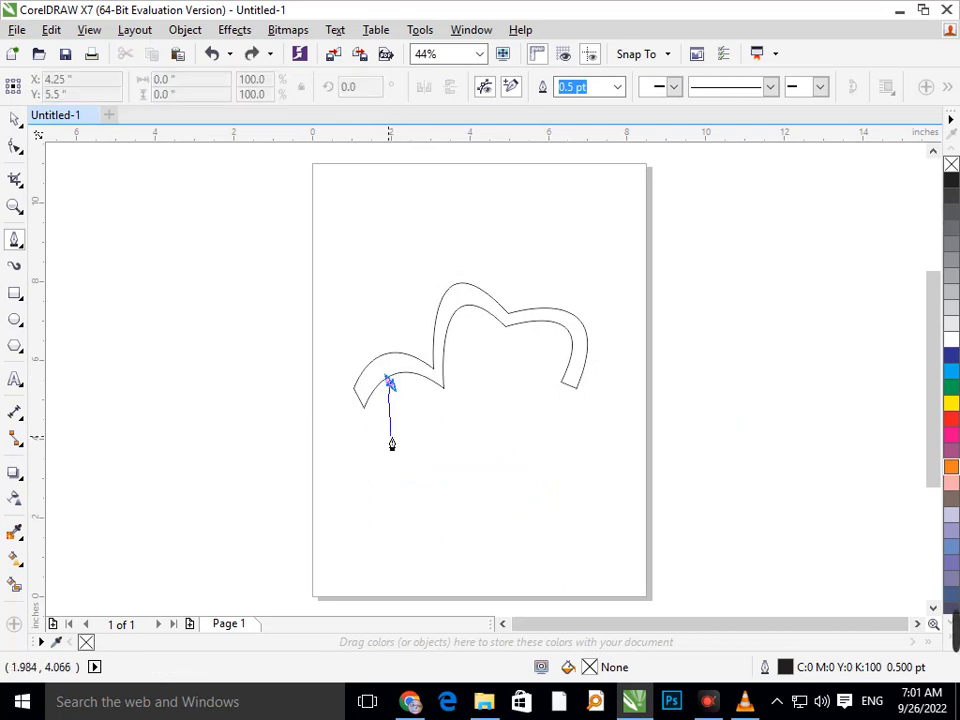
key("ctrl+z")
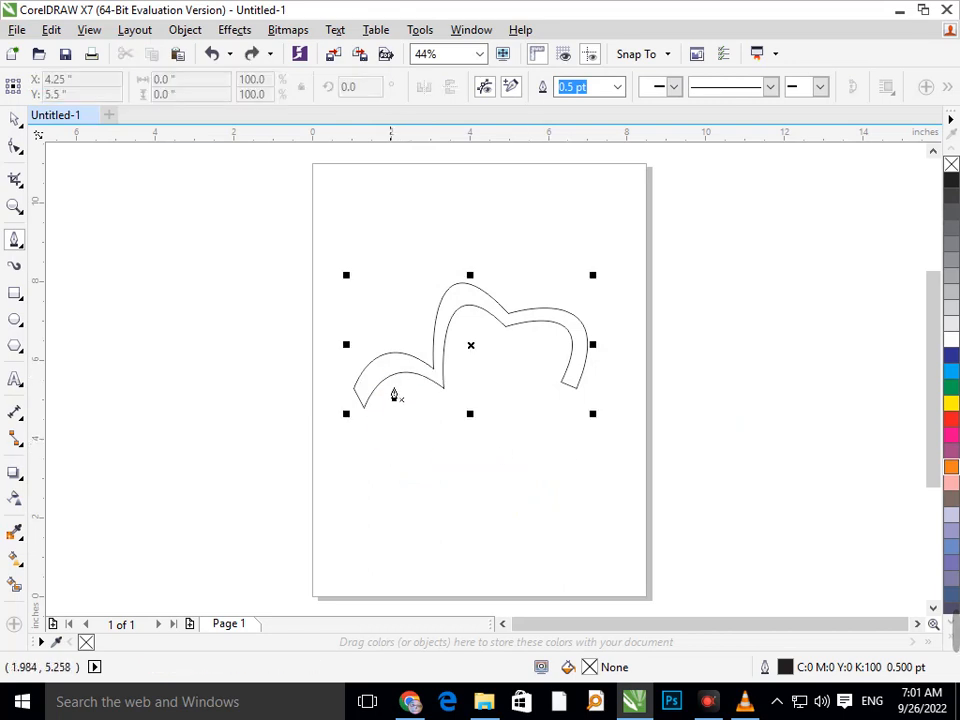
left_click(390, 387)
key("ctrl+z")
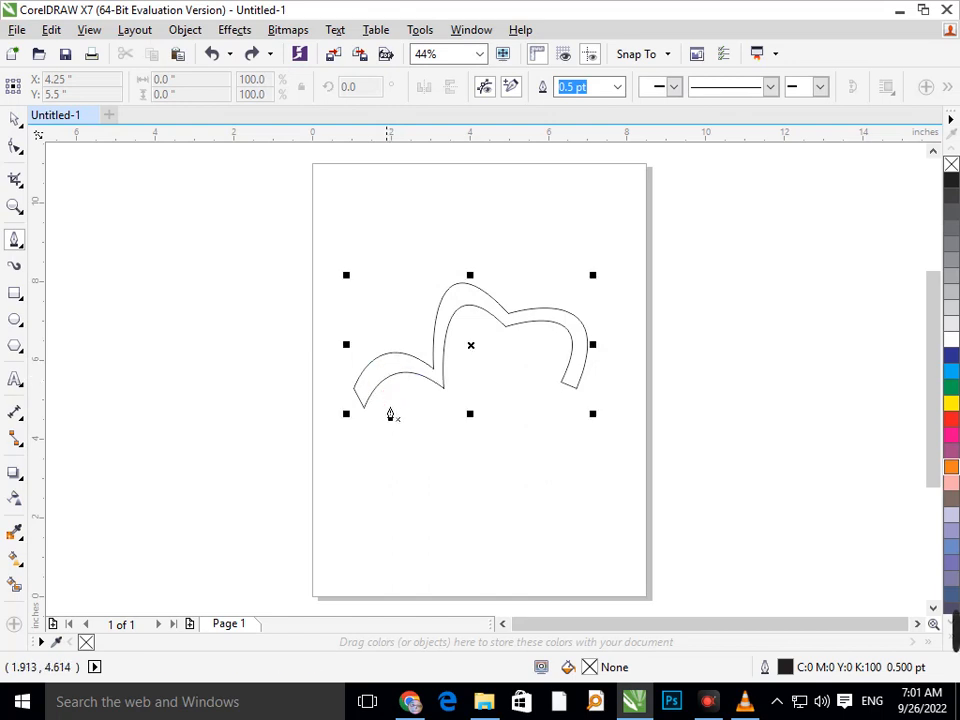
- Draw the L-shape's outer edge beneath the arches with the Pen tool, about 4.385 in wide and 1.43 in high
left_click(389, 390)
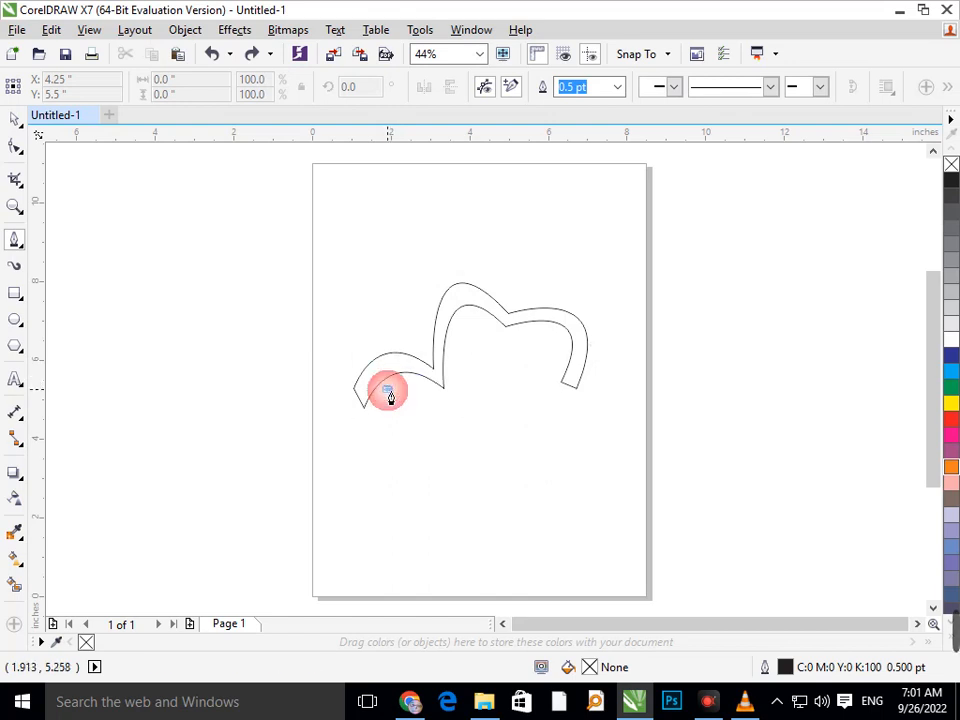
left_click(388, 445)
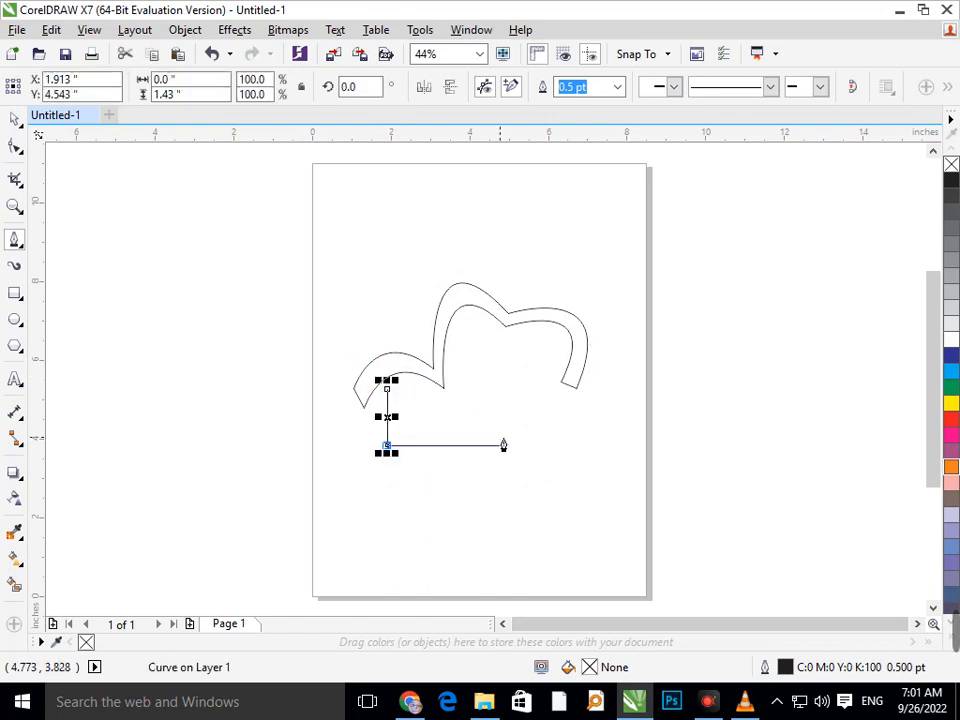
left_click(563, 447)
key("Escape")
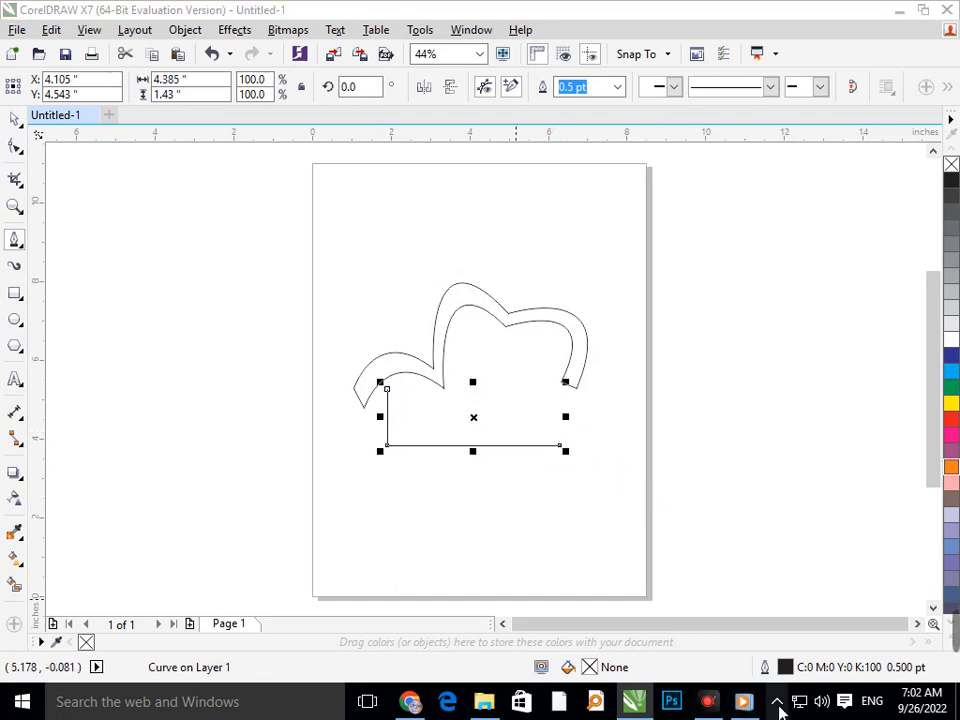
left_click(777, 704)
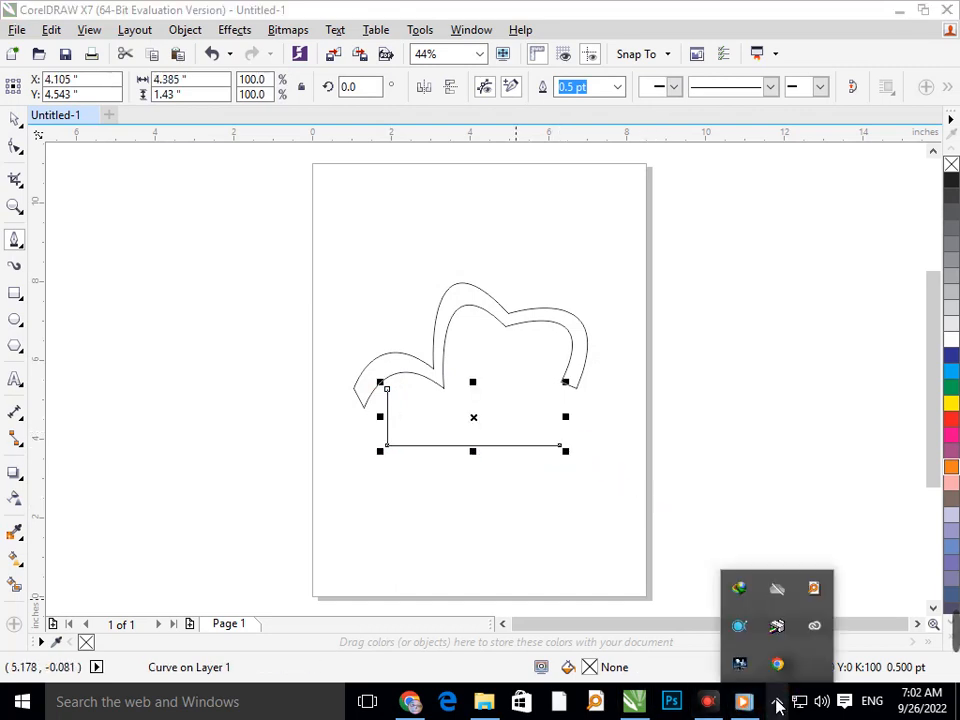
left_click(777, 704)
- Continue the L-shape with a short top edge, an inner edge parallel to the outer one, and a line across its right end
left_click(393, 390)
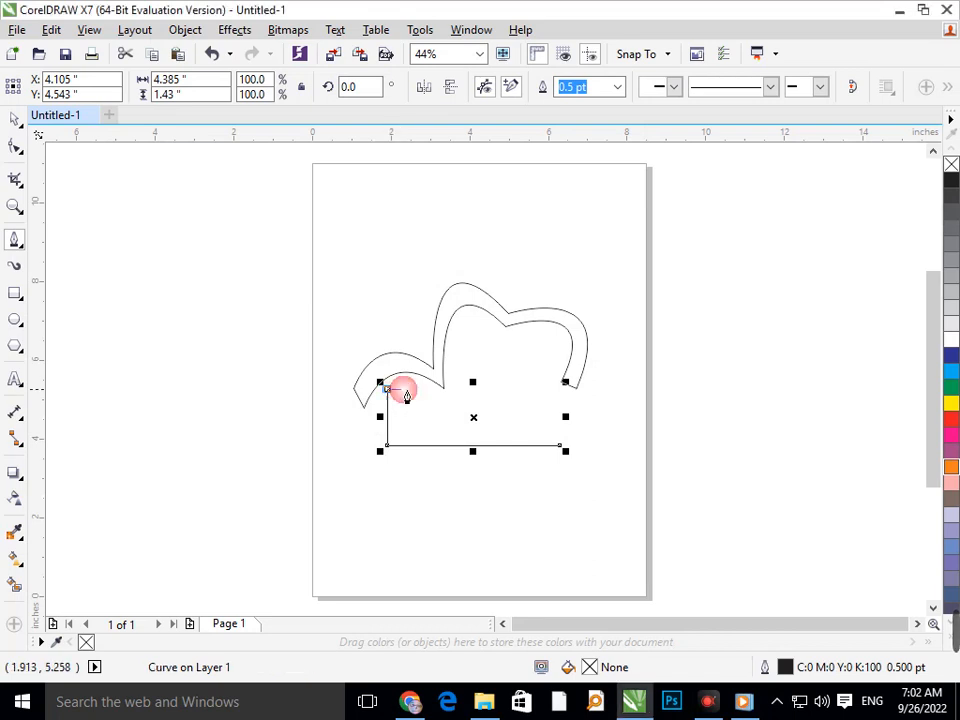
left_click(404, 390)
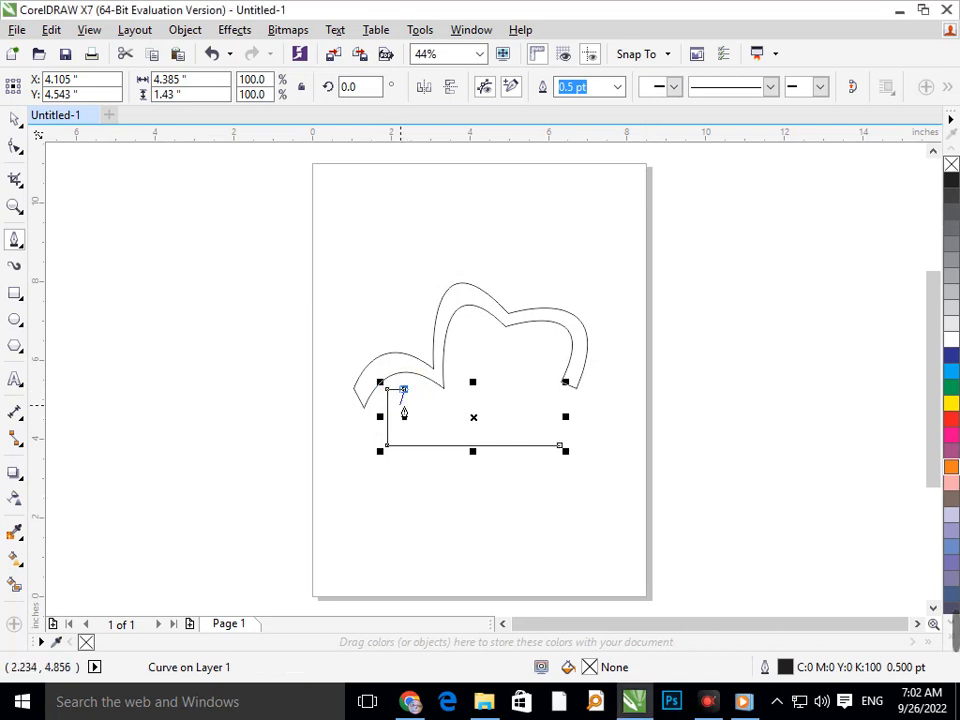
left_click(404, 434)
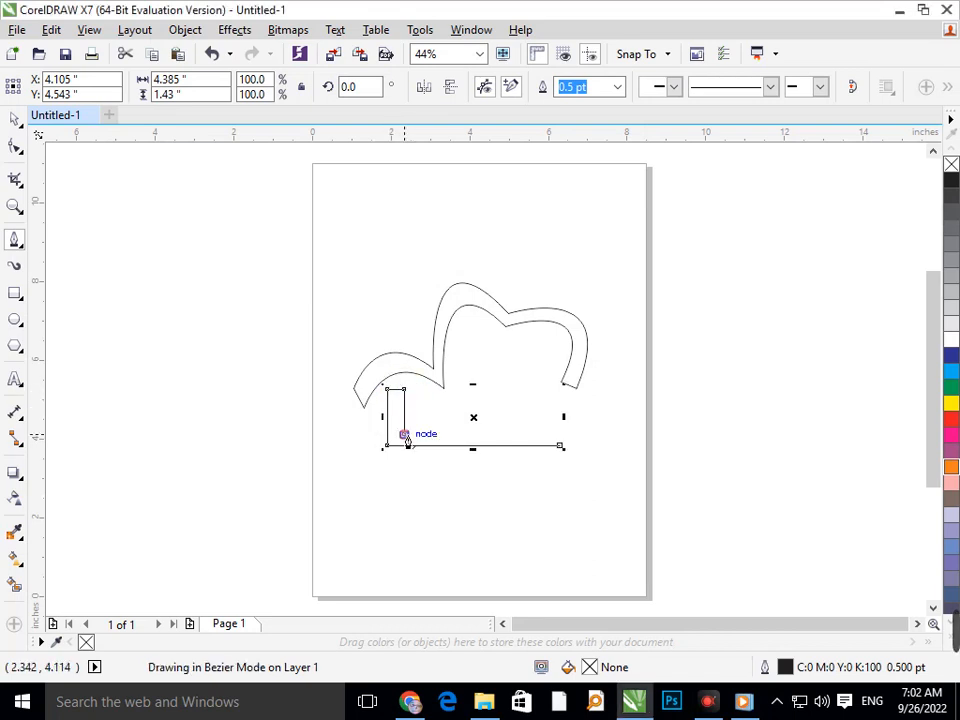
left_click(562, 443)
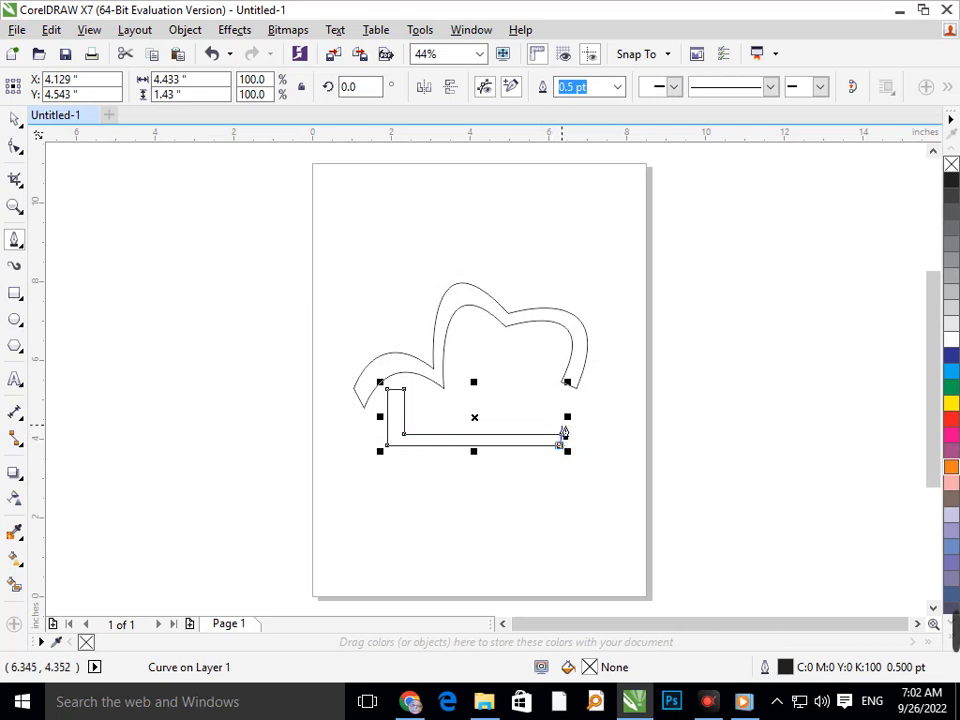
left_click(562, 450)
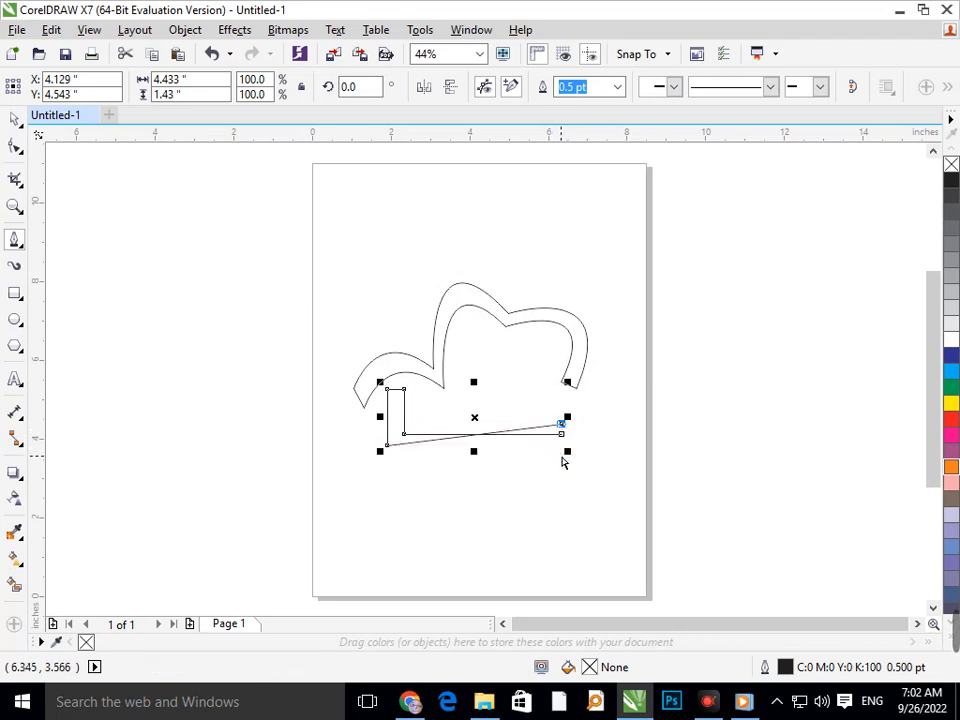
key("Escape")
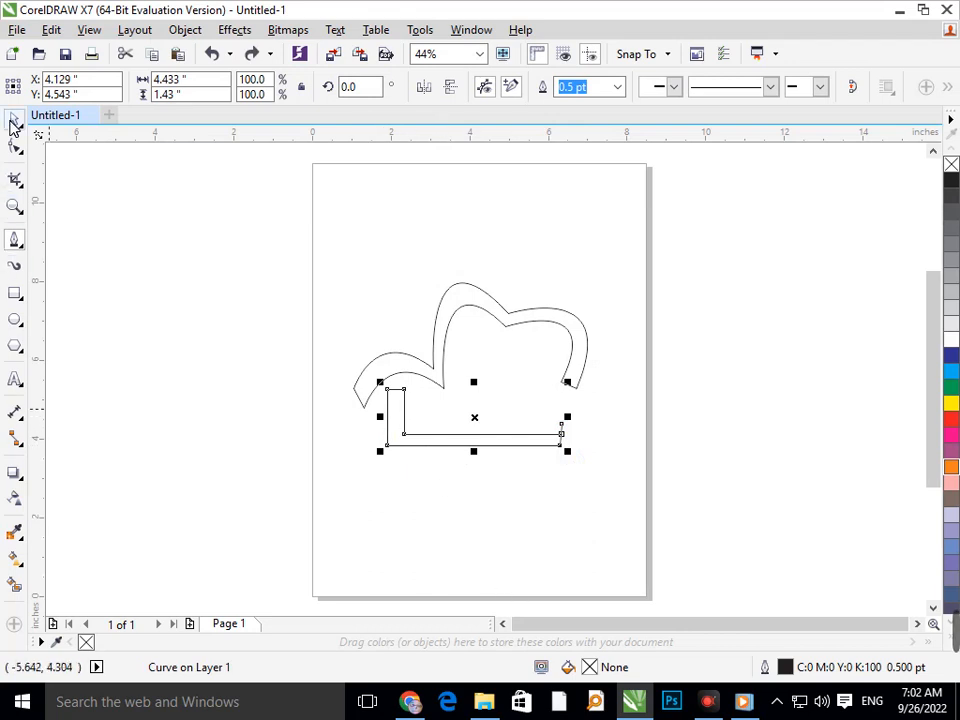
- Straighten the slanted line at the L-shape's right end by moving its upper node left until the line is vertical
left_click(13, 122)
left_click(285, 469)
key("z")
left_click_drag(525, 390, 574, 463)
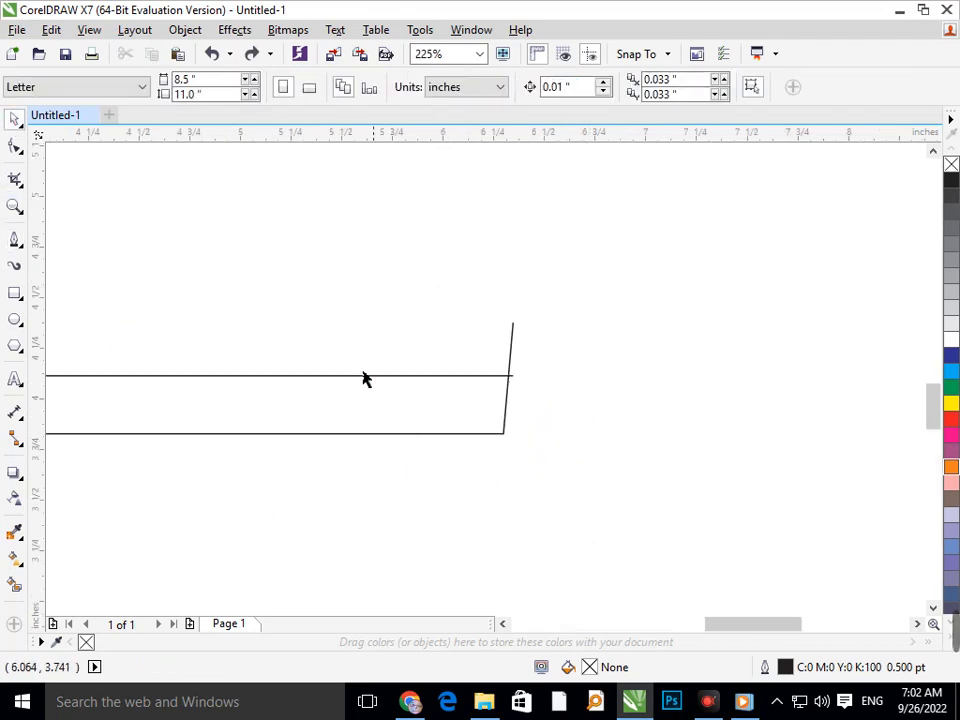
right_click(454, 414)
left_click_drag(531, 401, 600, 470)
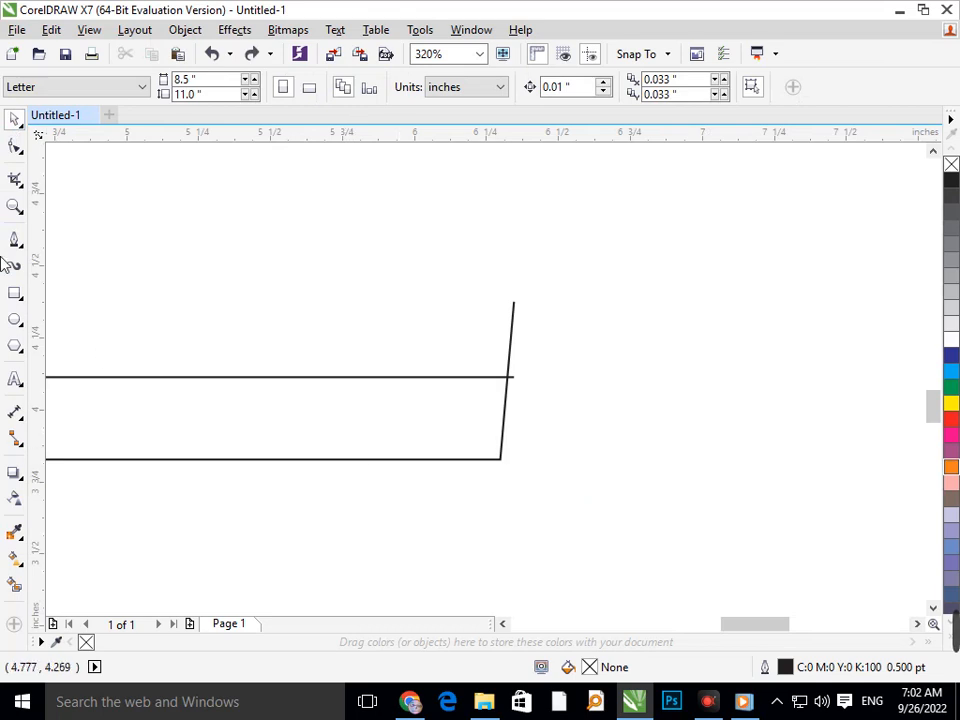
left_click(15, 146)
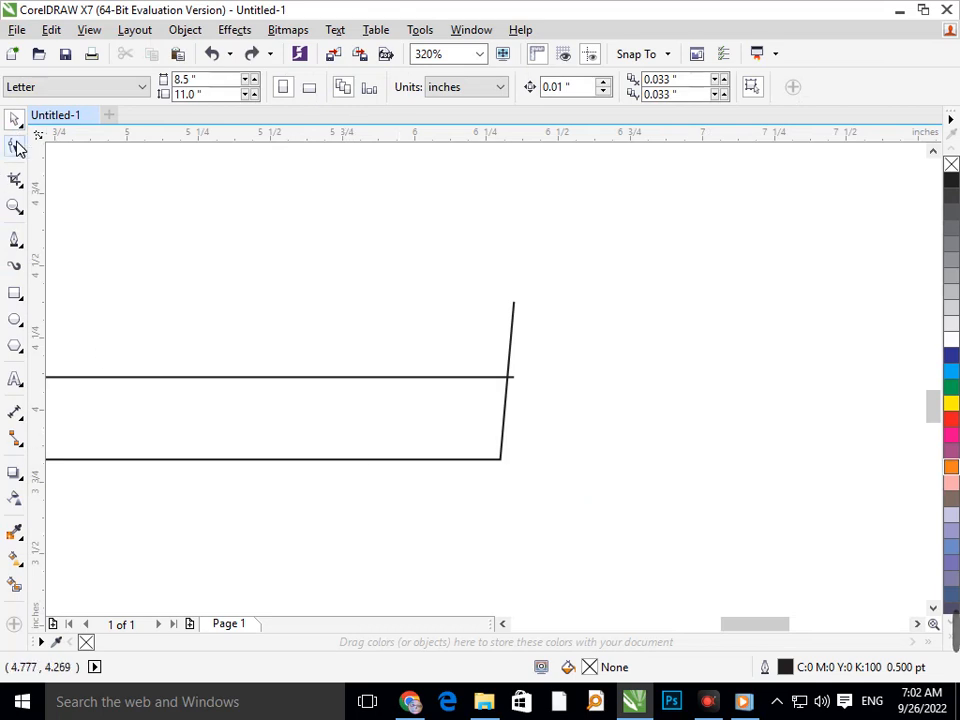
left_click(513, 328)
mouse_move(515, 312)
left_mouse_down()
mouse_move(489, 320)
mouse_move(503, 325)
left_mouse_up()
left_click(530, 400)
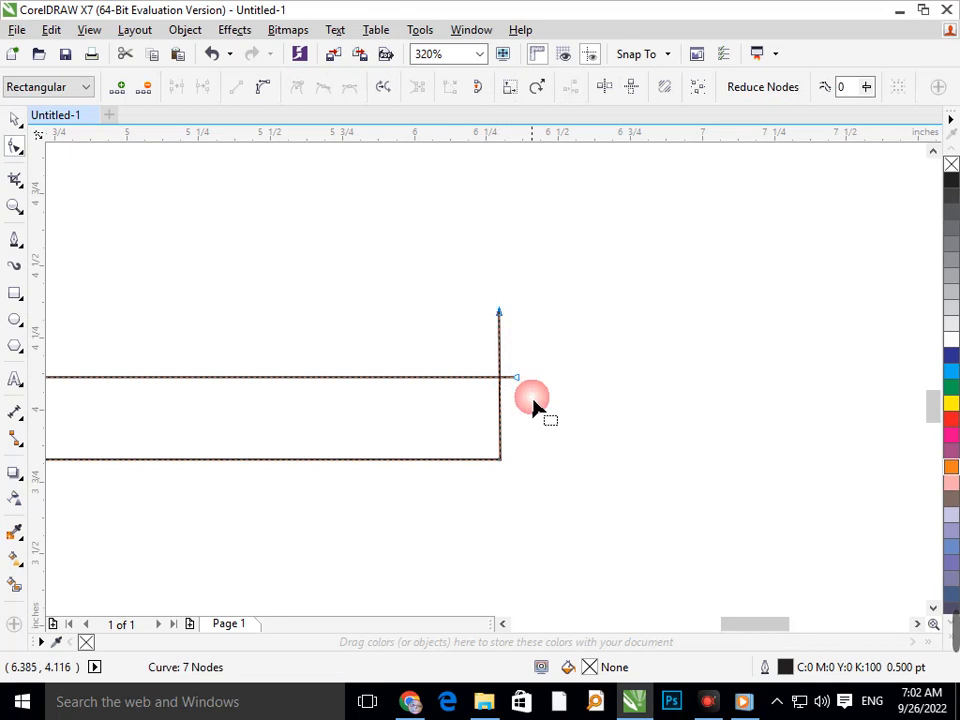
- Trim the overshooting line segments at the L-shape's right end with the Virtual Segment Delete tool
left_click(21, 188)
left_click(86, 220)
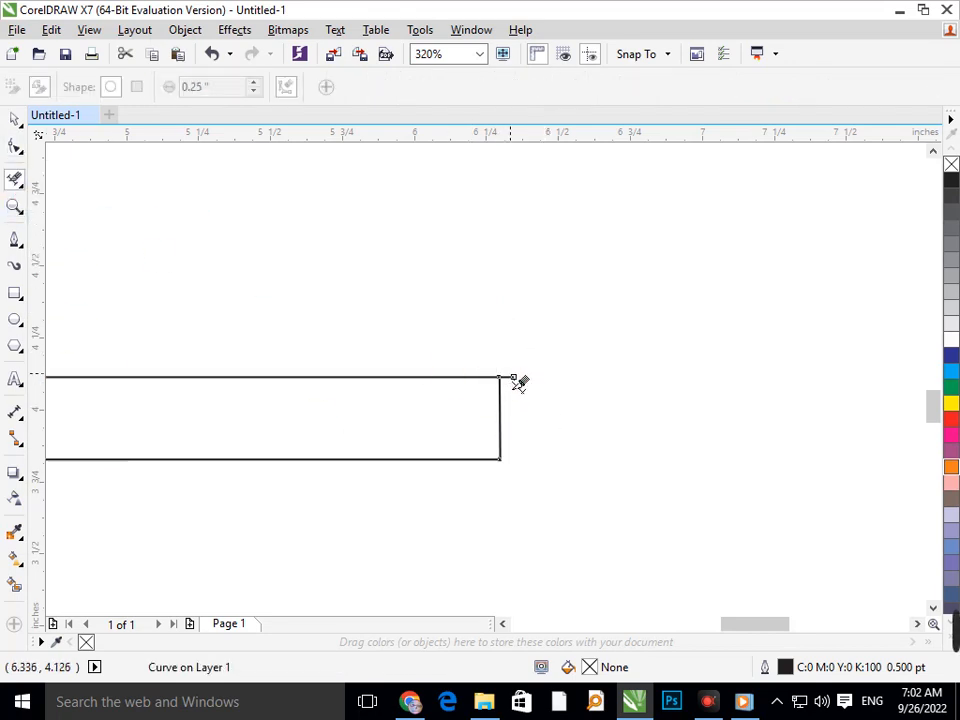
left_click(511, 376)
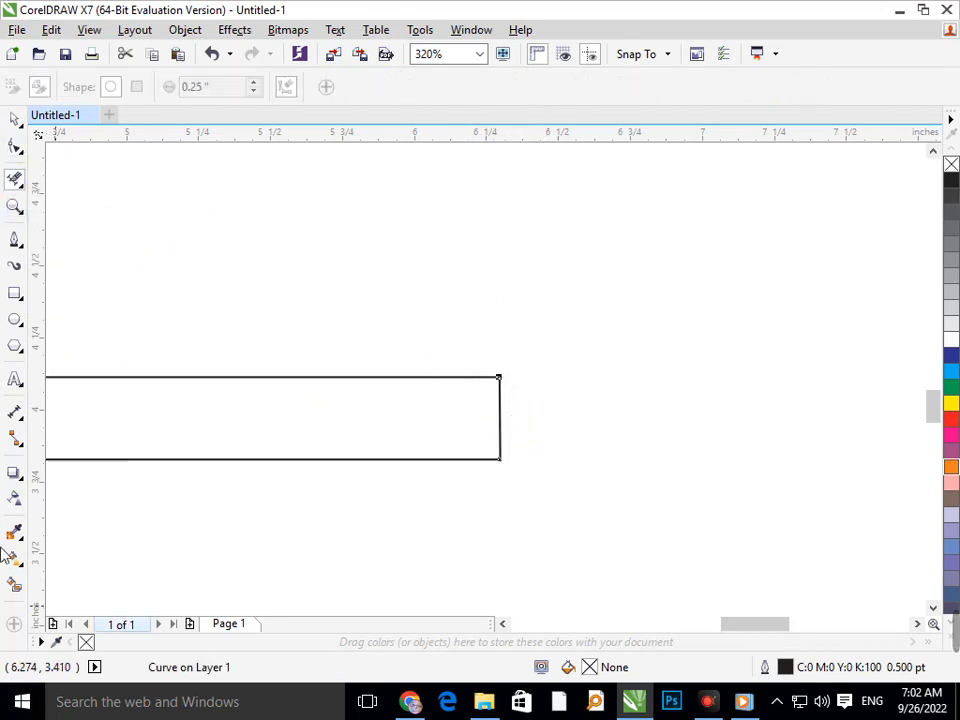
left_click(15, 118)
left_click(293, 359)
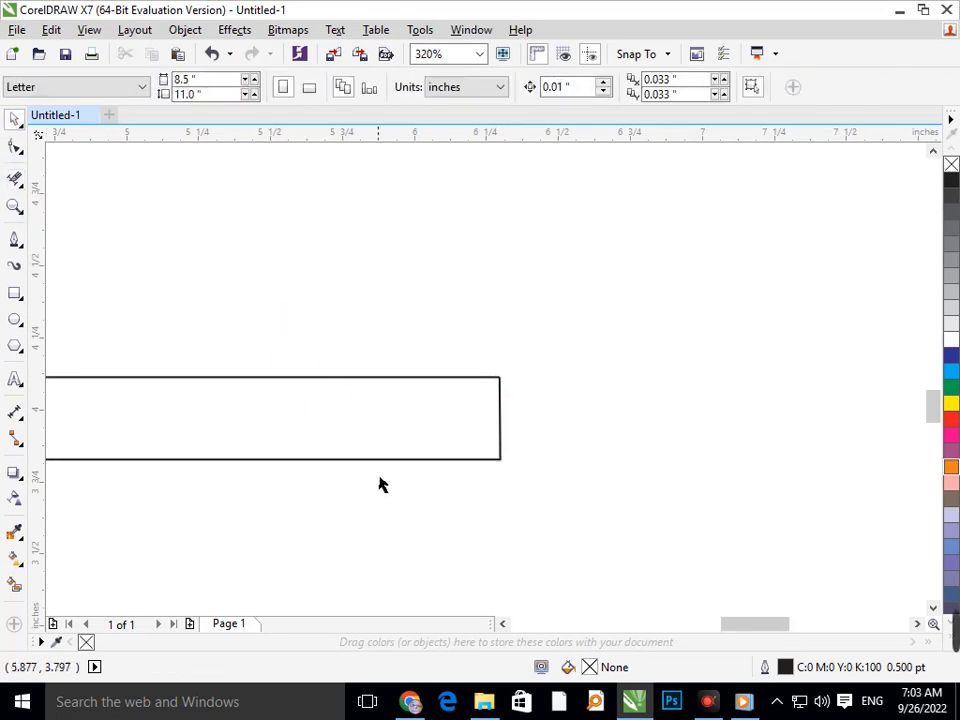
key("shift+F4")
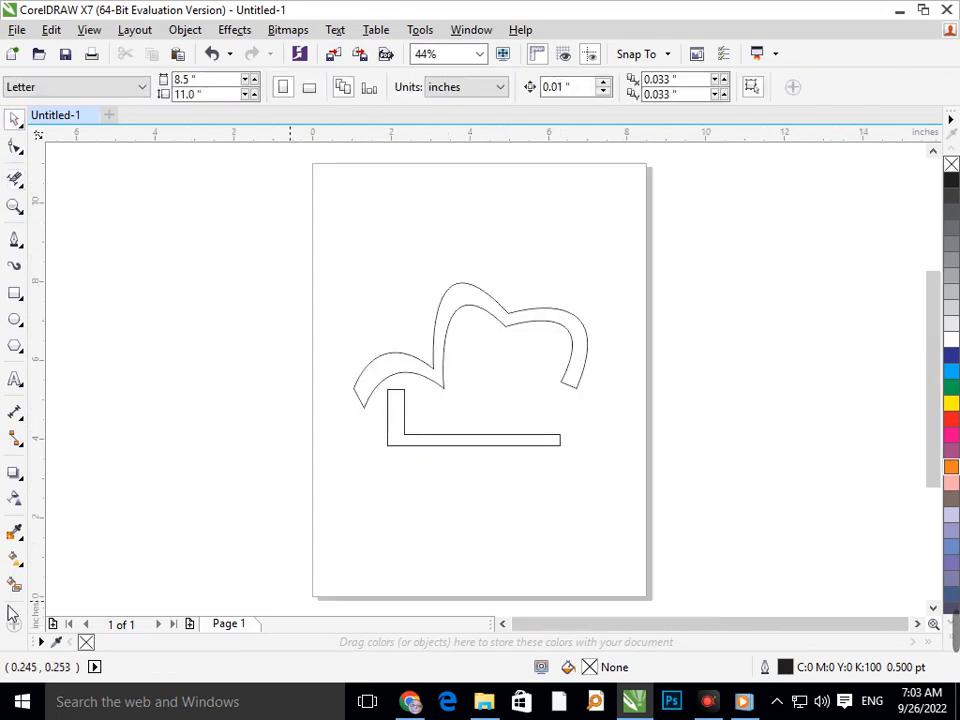
- Fill the L-shape and the arch band with the Smart Fill tool
left_click(14, 584)
left_click(396, 438)
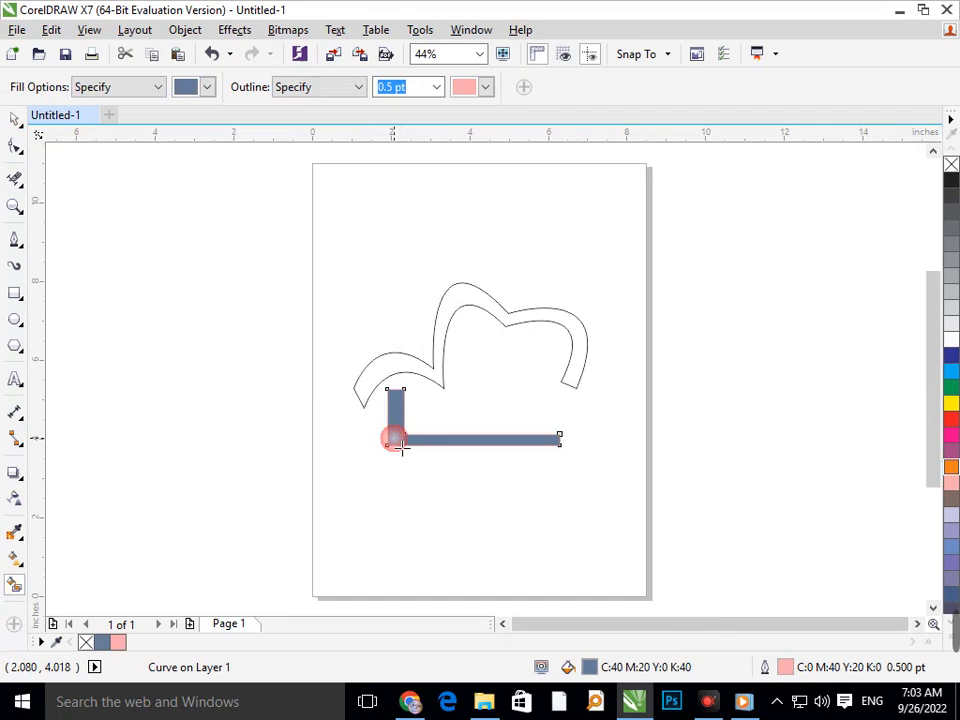
left_click(452, 340)
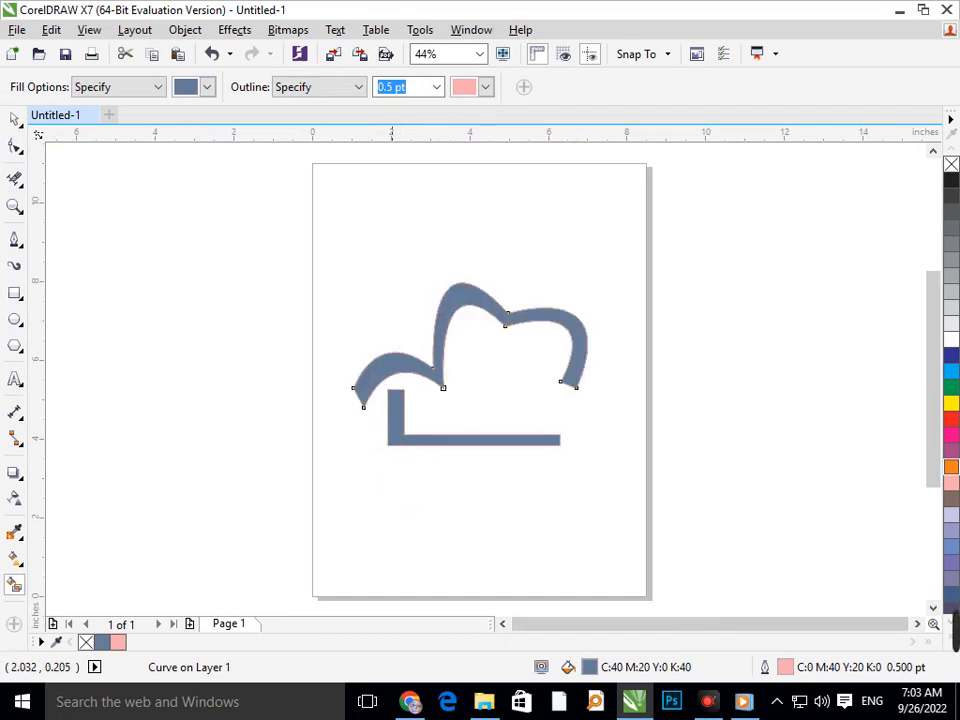
- Recolor the arch band's fill to red and the L-shape's fill to blue
left_click(952, 423)
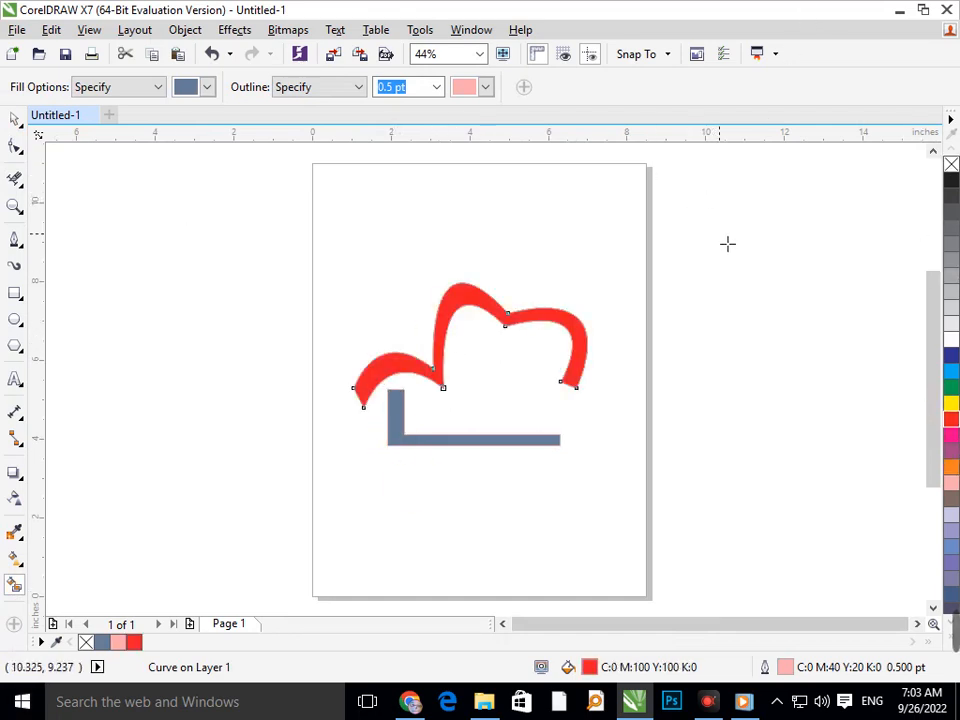
left_click(15, 120)
left_click(190, 344)
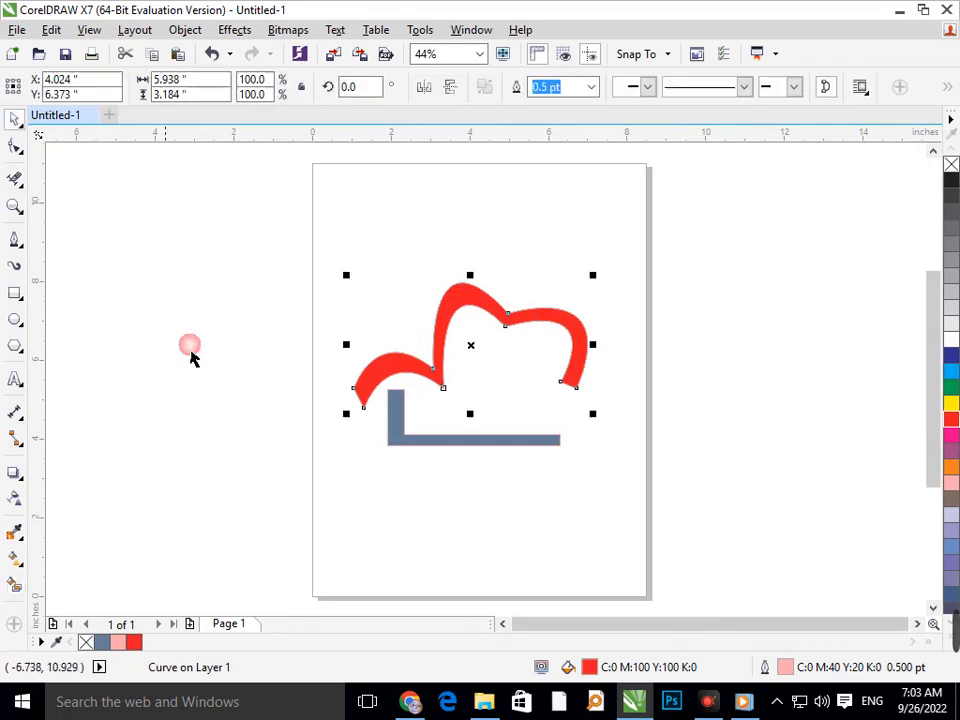
left_click(402, 444)
left_click(951, 355)
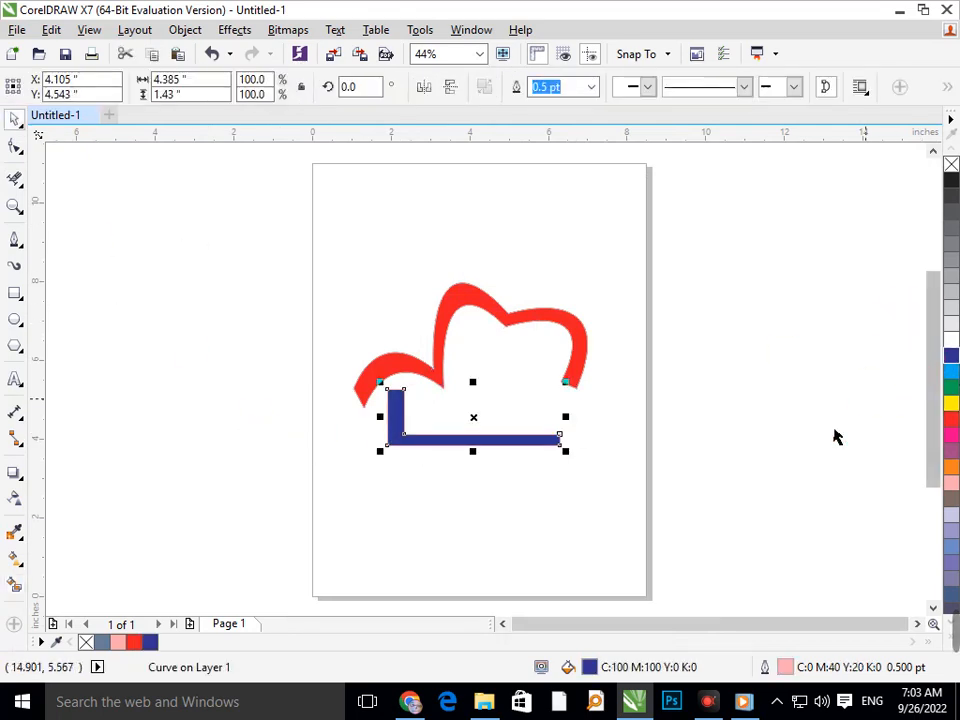
left_click(791, 454)
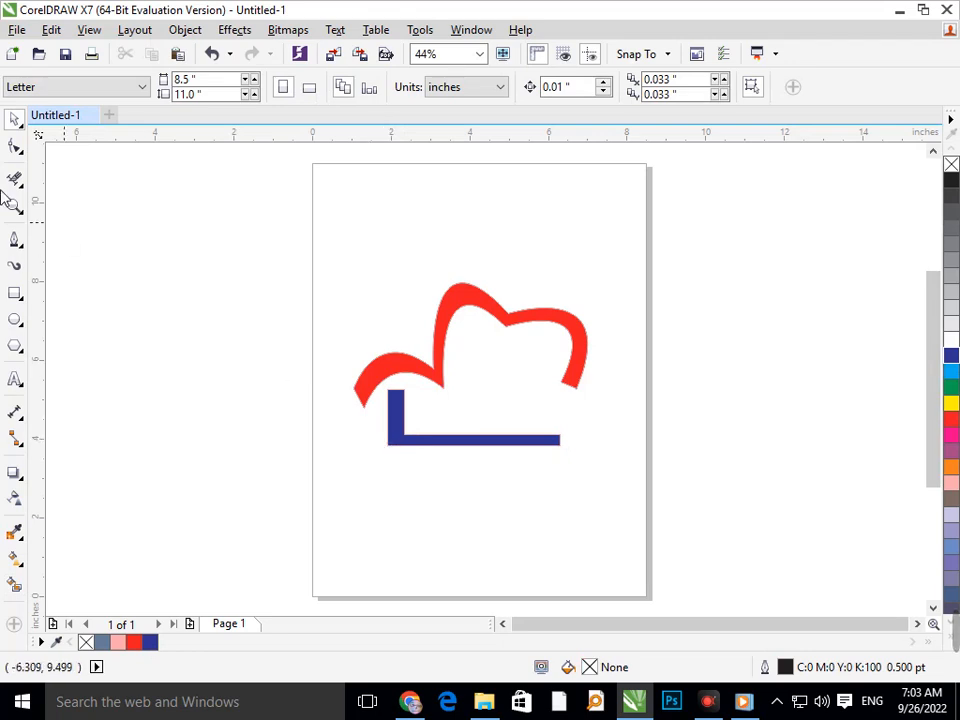
- Try to convert the L-shape's outer corner node to a smooth curve node
left_click(13, 148)
left_click(392, 455)
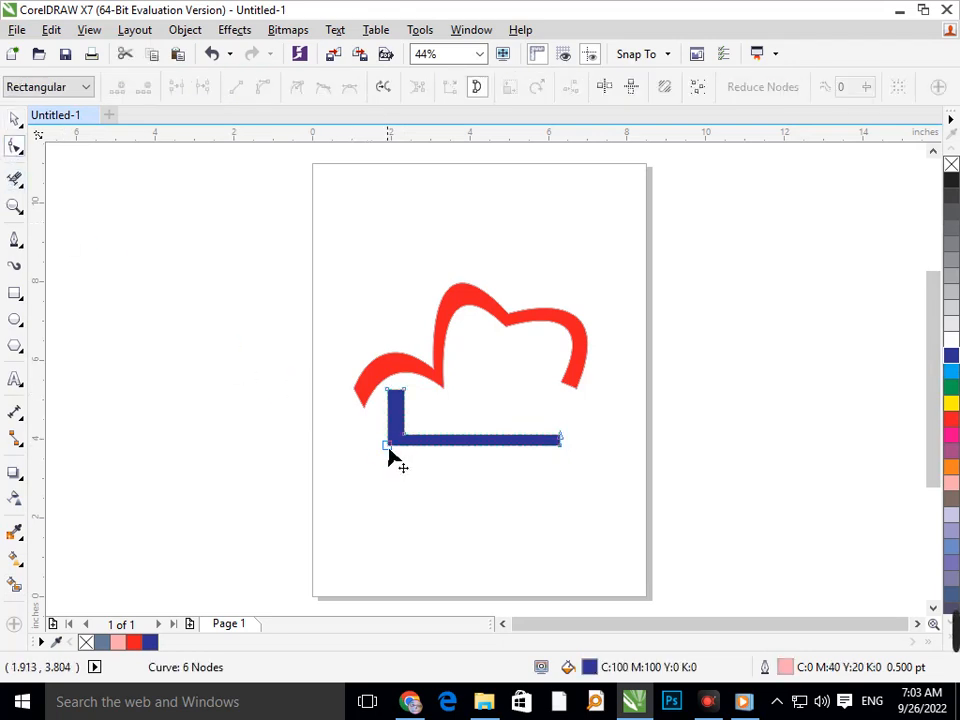
left_click(262, 87)
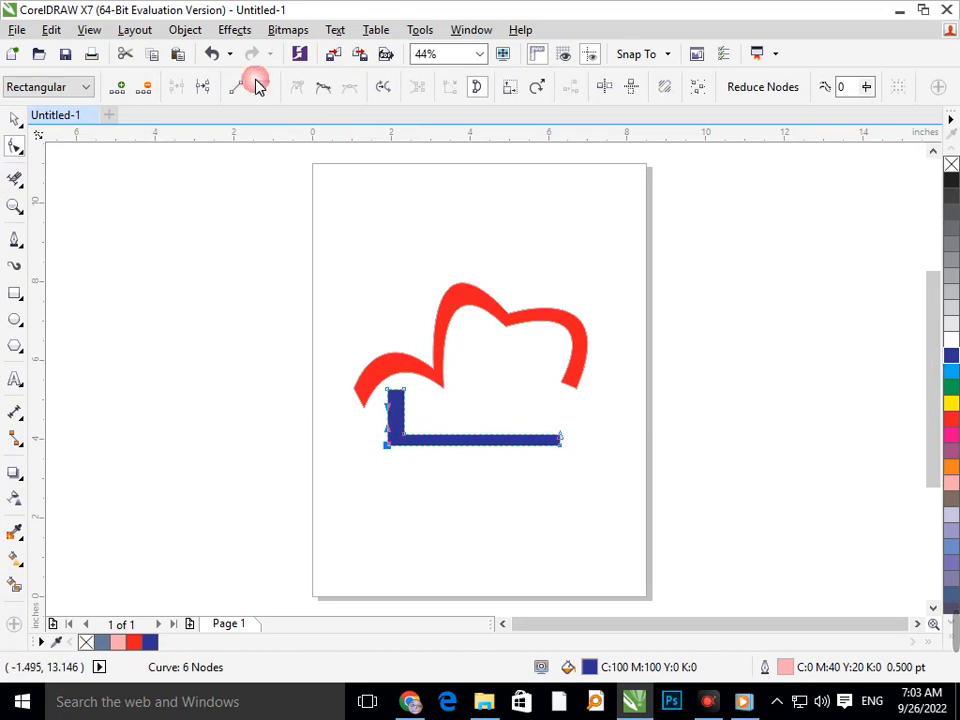
left_click(326, 89)
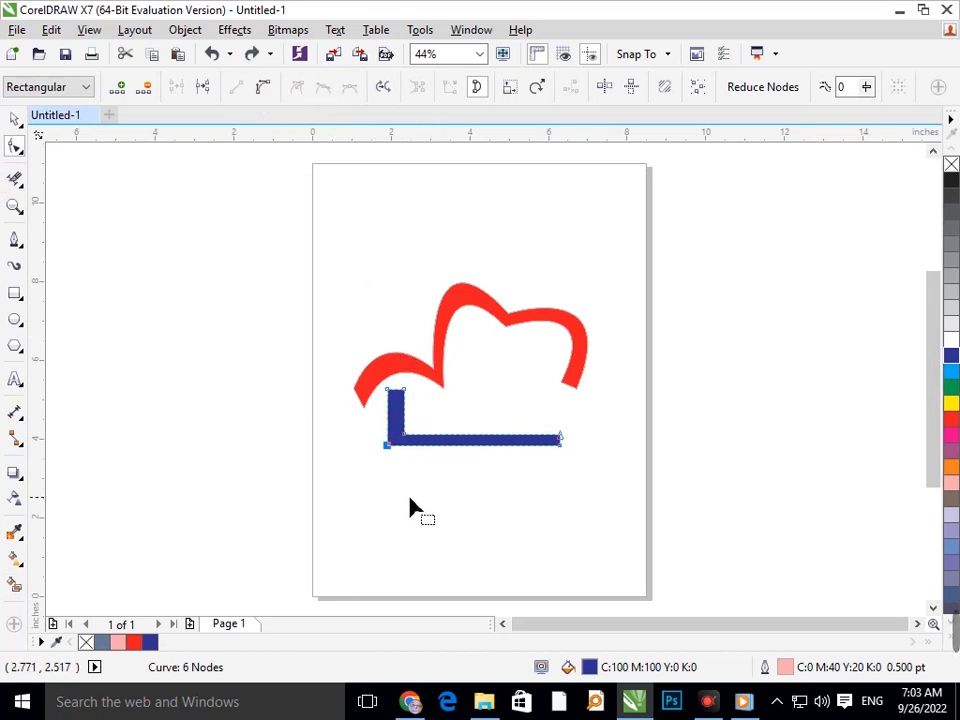
left_click(15, 119)
left_click(266, 420)
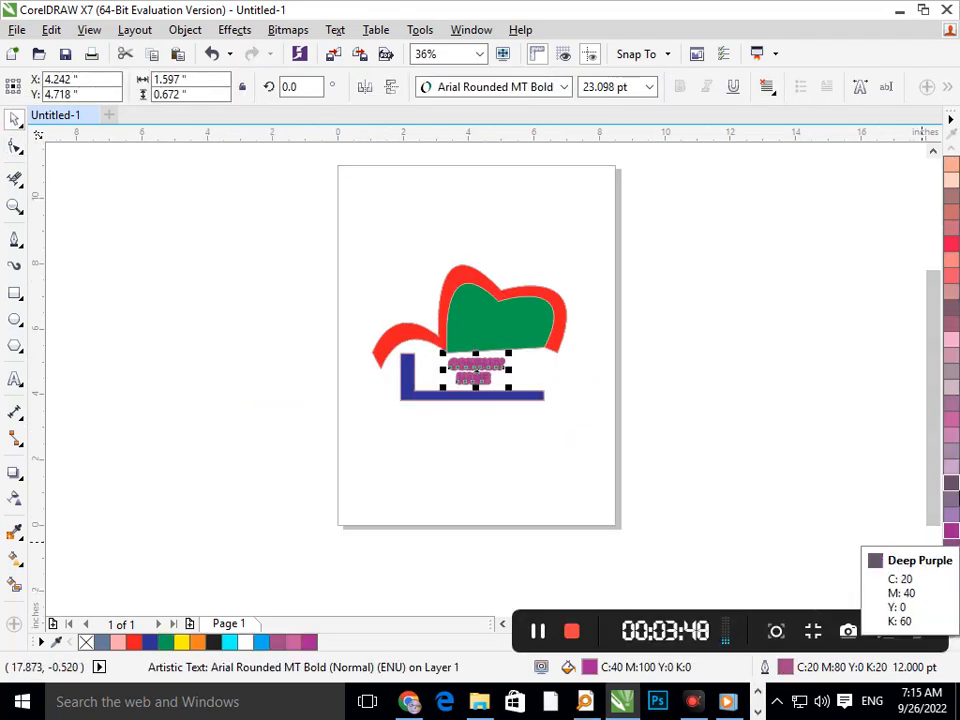
- Set both the fill and the outline of the COMPANY NAME text to Neon Red
scroll(951, 490, "down", 5)
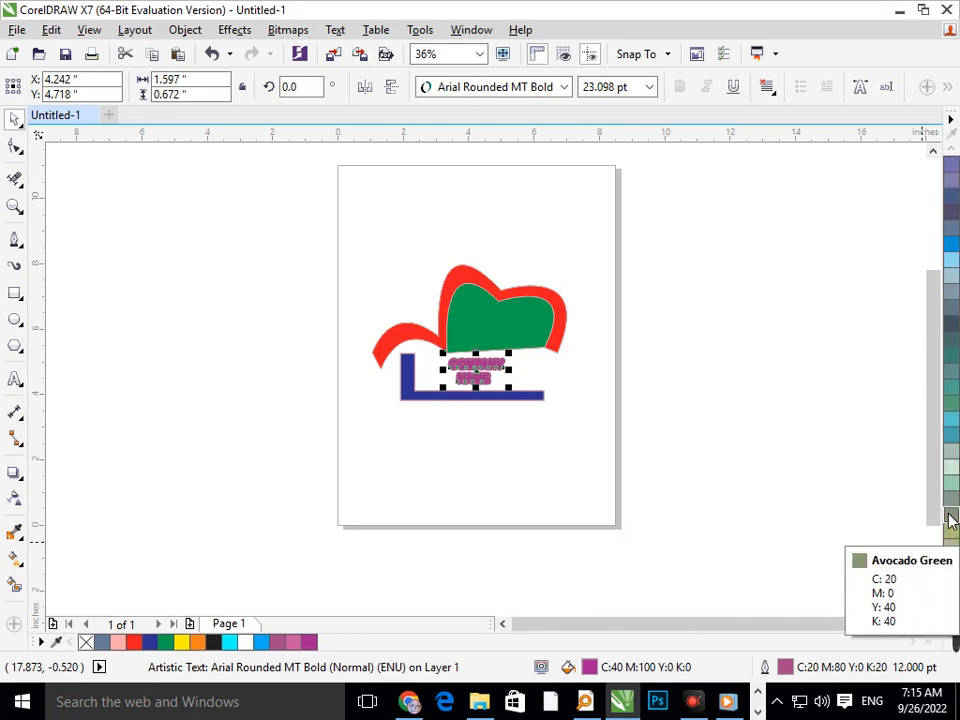
scroll(951, 517, "down", 5)
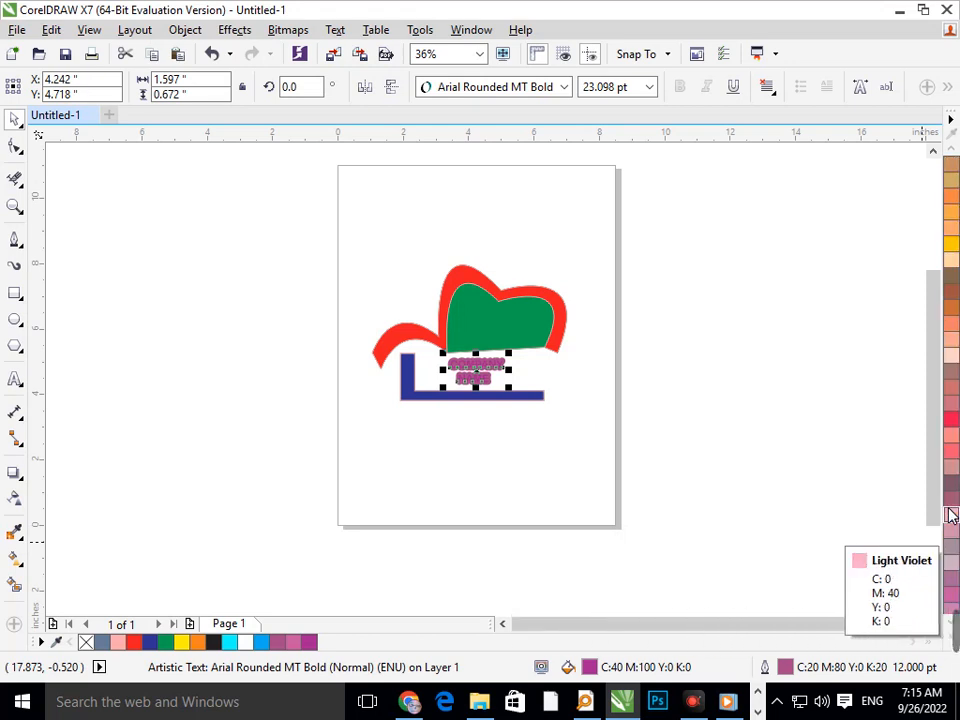
left_click(951, 420)
right_click(951, 420)
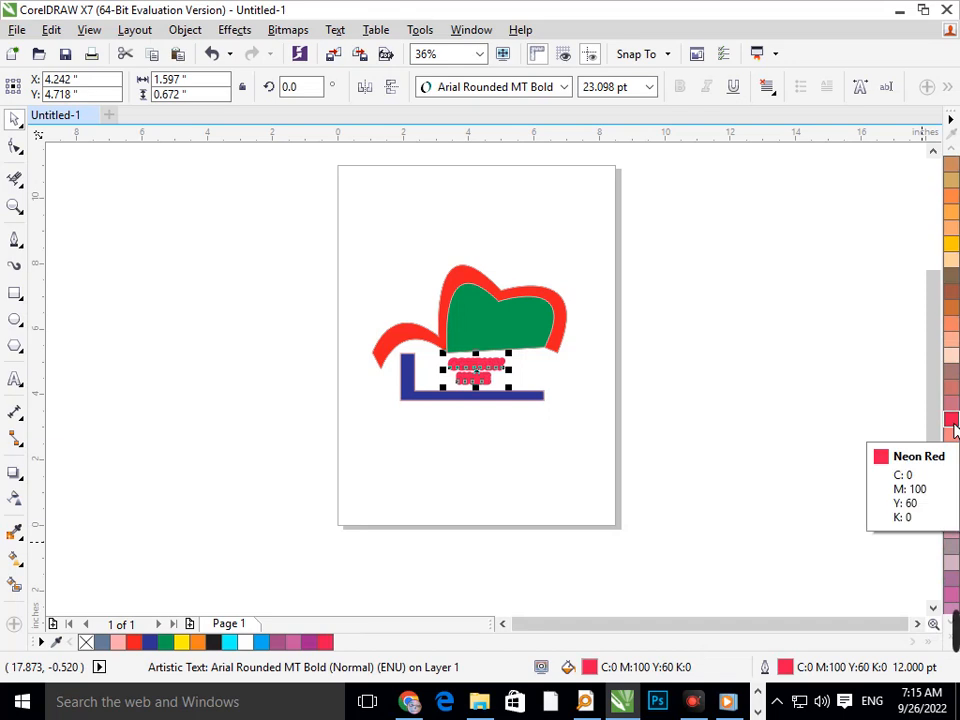
- Try red, green and cyan outlines on the COMPANY NAME text, ending with a blue outline
scroll(953, 428, "up", 10)
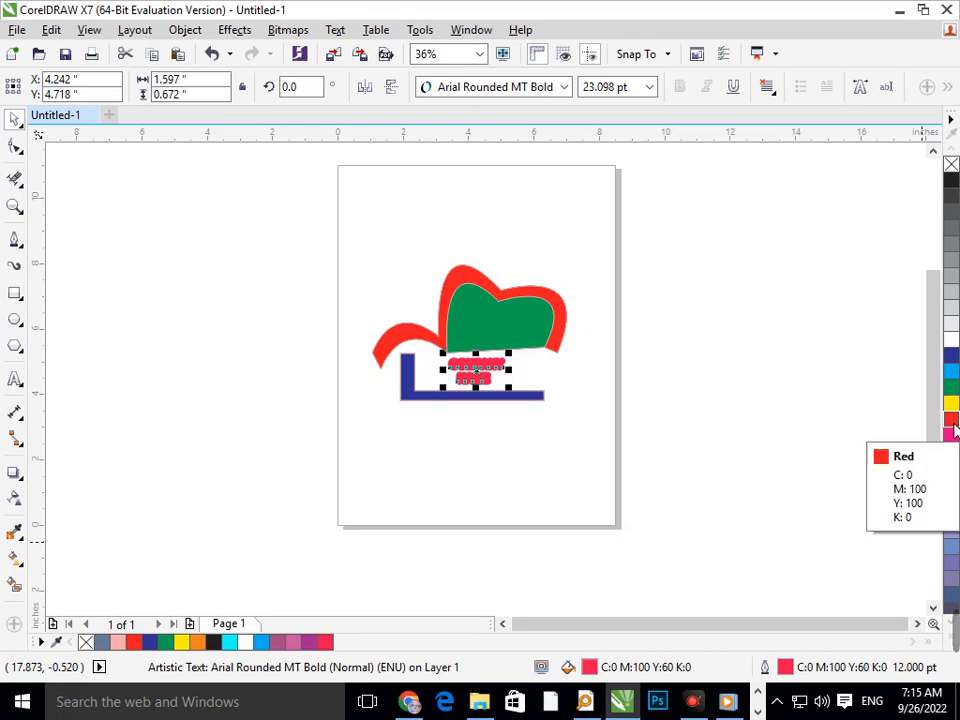
right_click(951, 421)
right_click(953, 393)
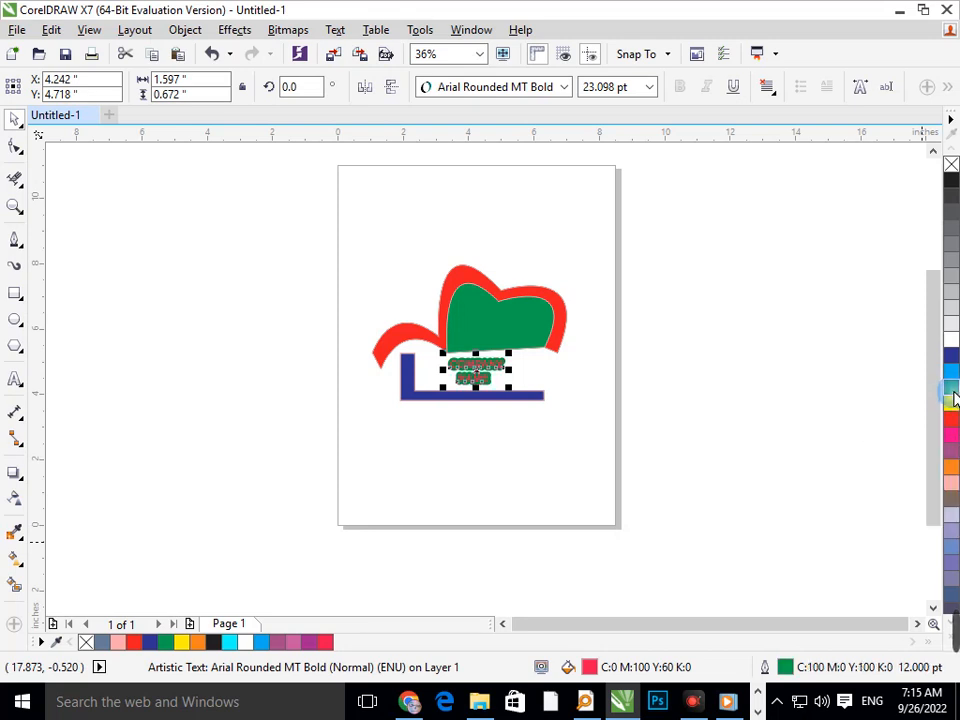
right_click(951, 371)
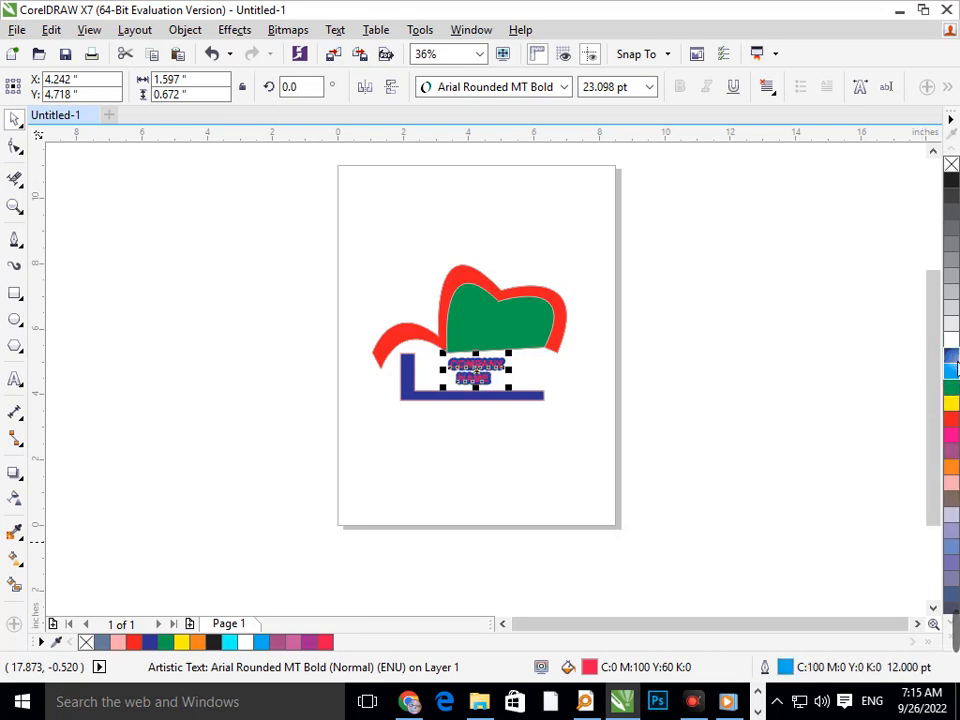
right_click(951, 355)
left_click(776, 461)
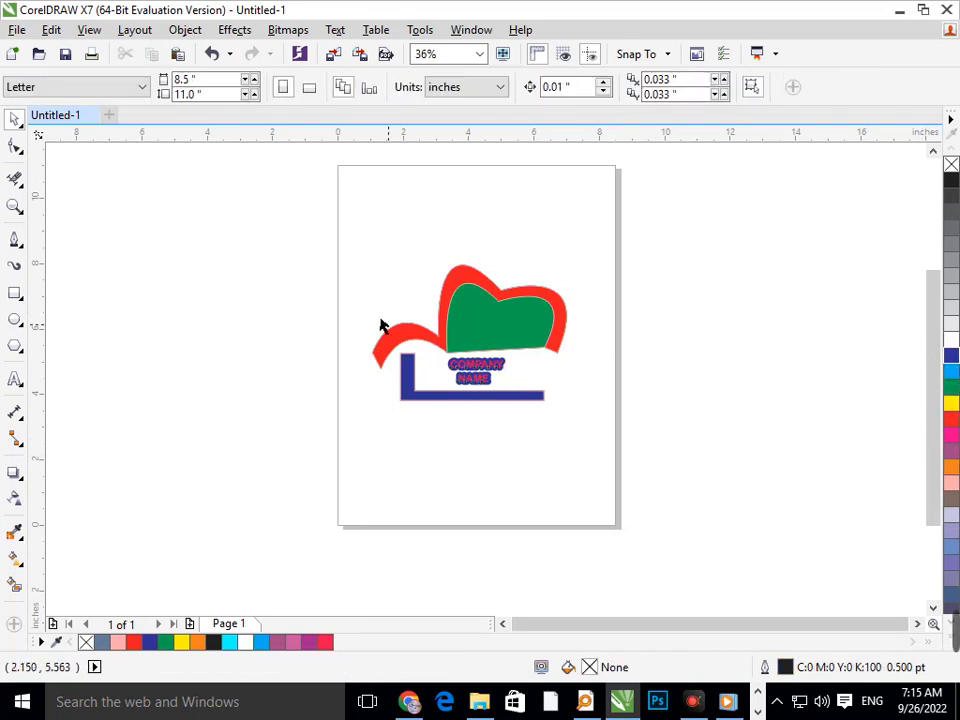
- Enlarge the COMPANY NAME text proportionally about its centre to about 1.75 in wide
key("F2")
left_click_drag(422, 280, 632, 432)
left_click(362, 458)
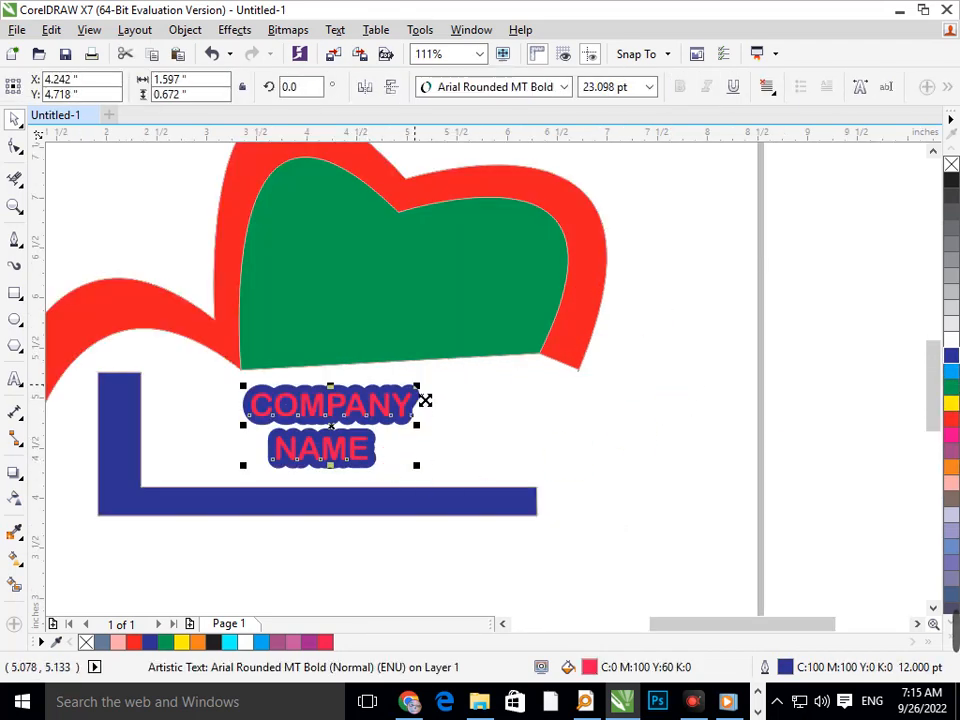
left_click_drag(418, 387, 364, 490)
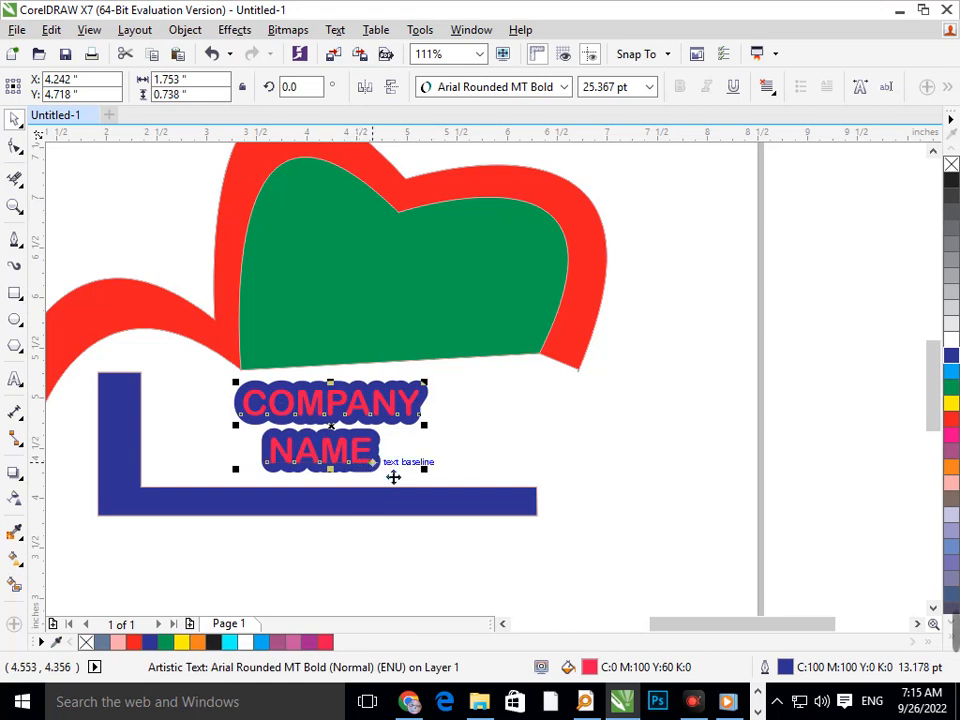
key("F3")
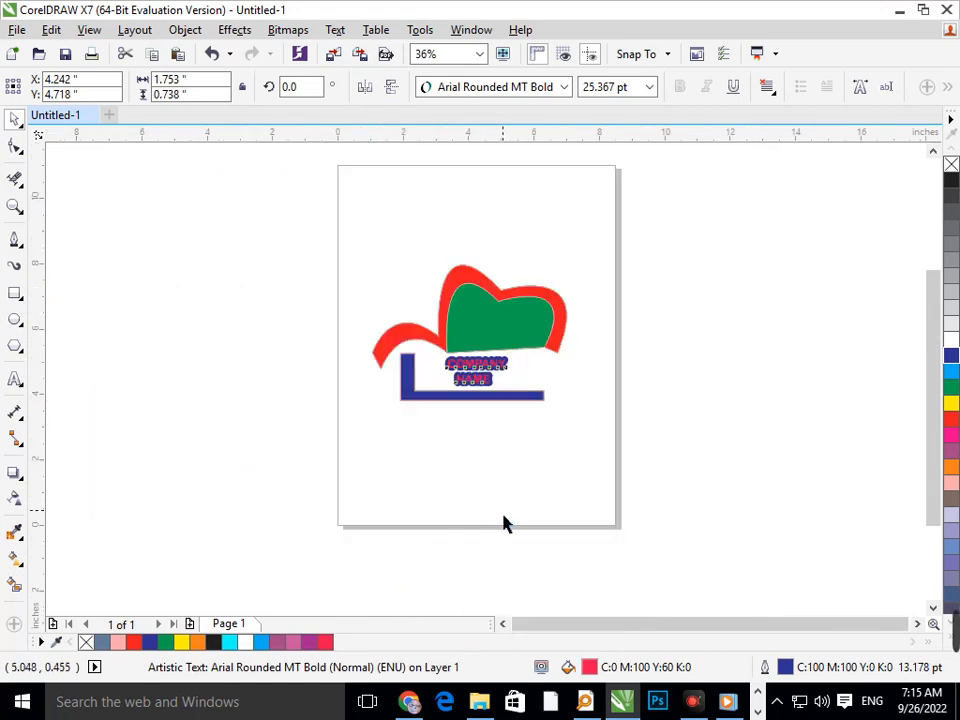
left_click(503, 513)
- Try a green fill on the COMPANY NAME text with a cyan outline, followed by an orange outline
left_click(475, 387)
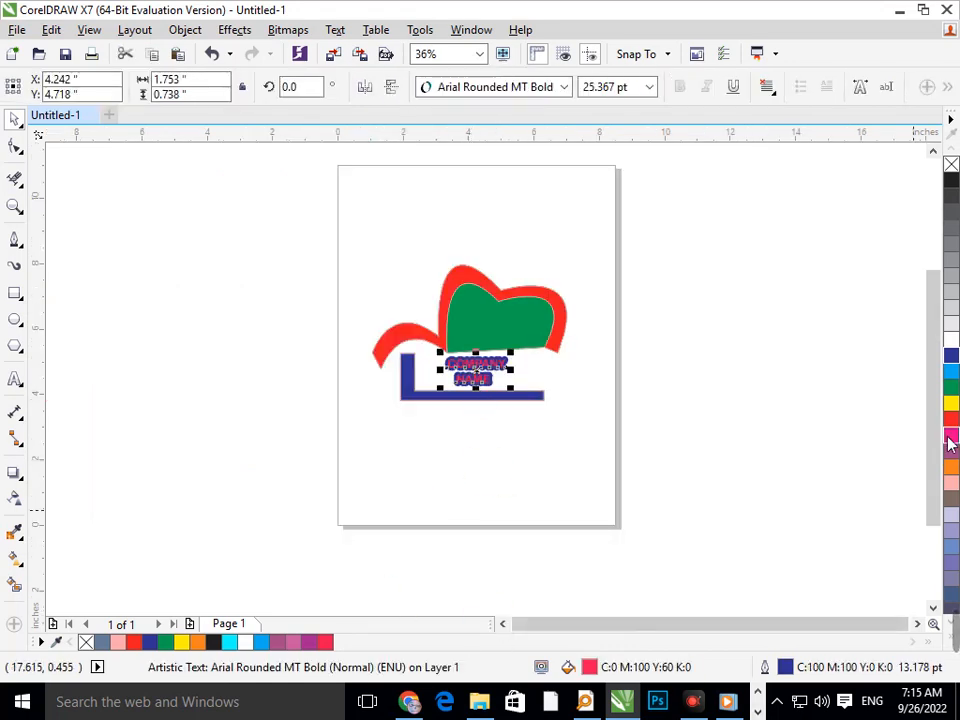
left_click(951, 392)
left_click(743, 472)
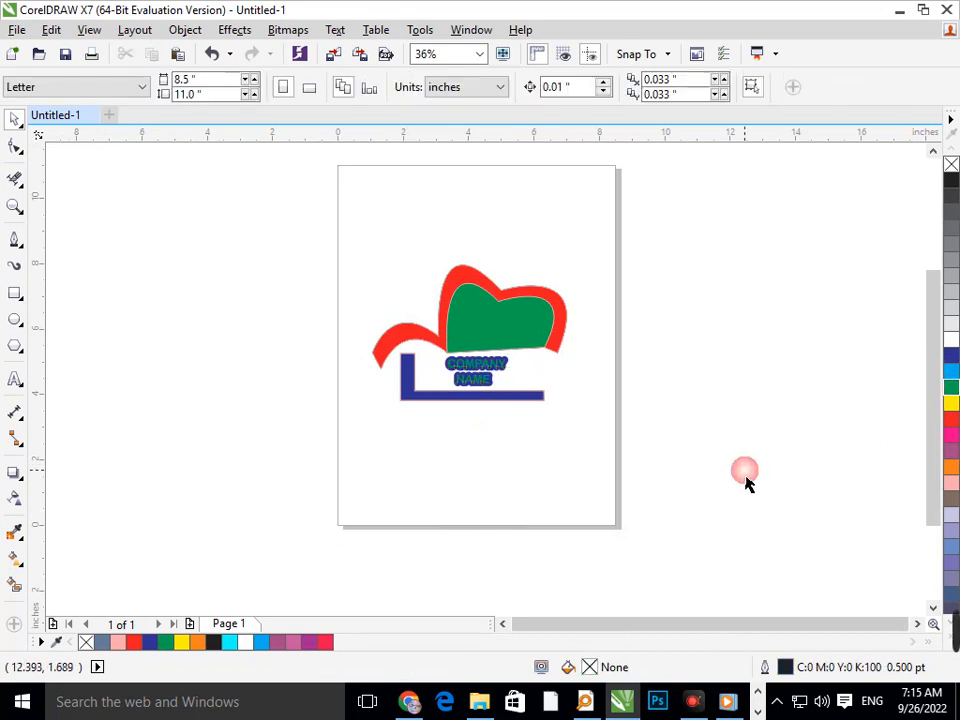
left_click(460, 385)
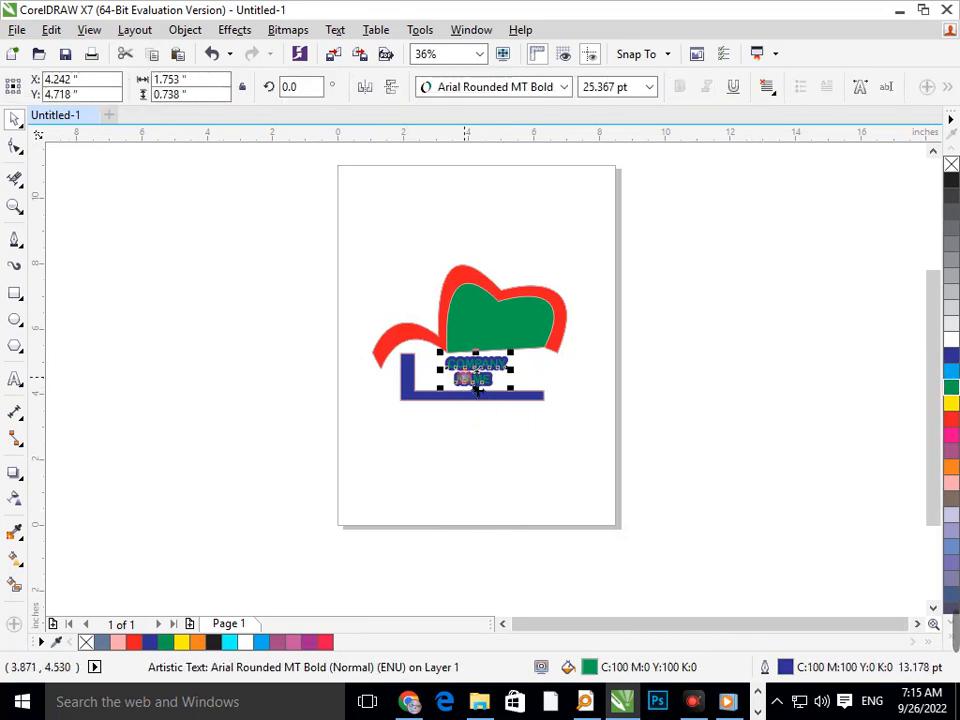
right_click(951, 382)
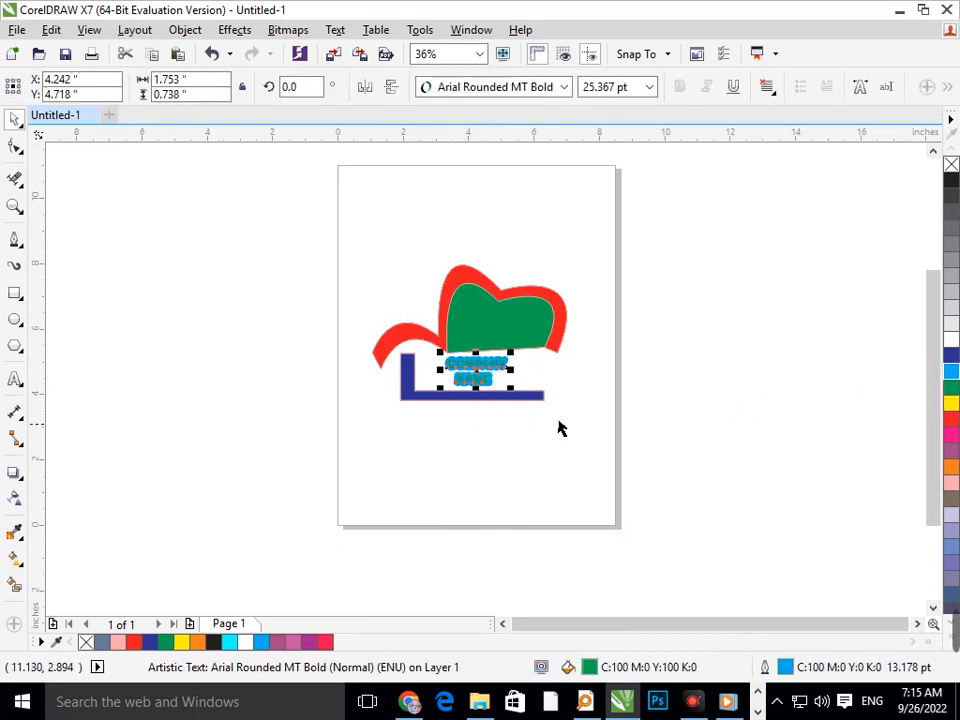
right_click(952, 467)
left_click(769, 508)
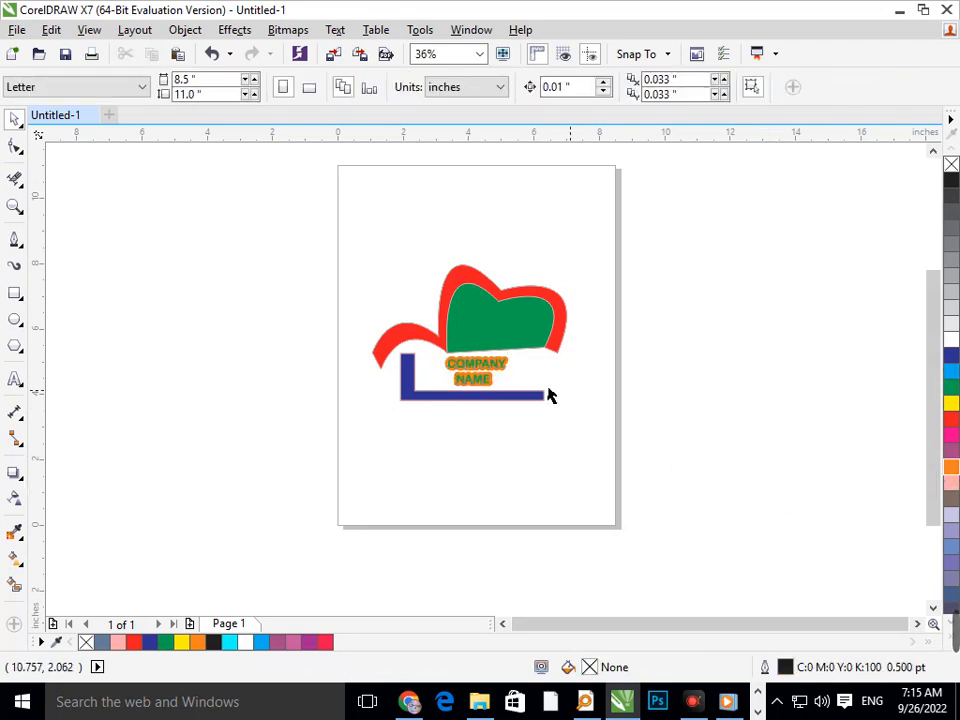
- Give the COMPANY NAME text a brown-grey outline (C0 M20 Y20 K60) and an orange fill (C0 M60 Y100 K0)
left_click(476, 380)
right_click(950, 506)
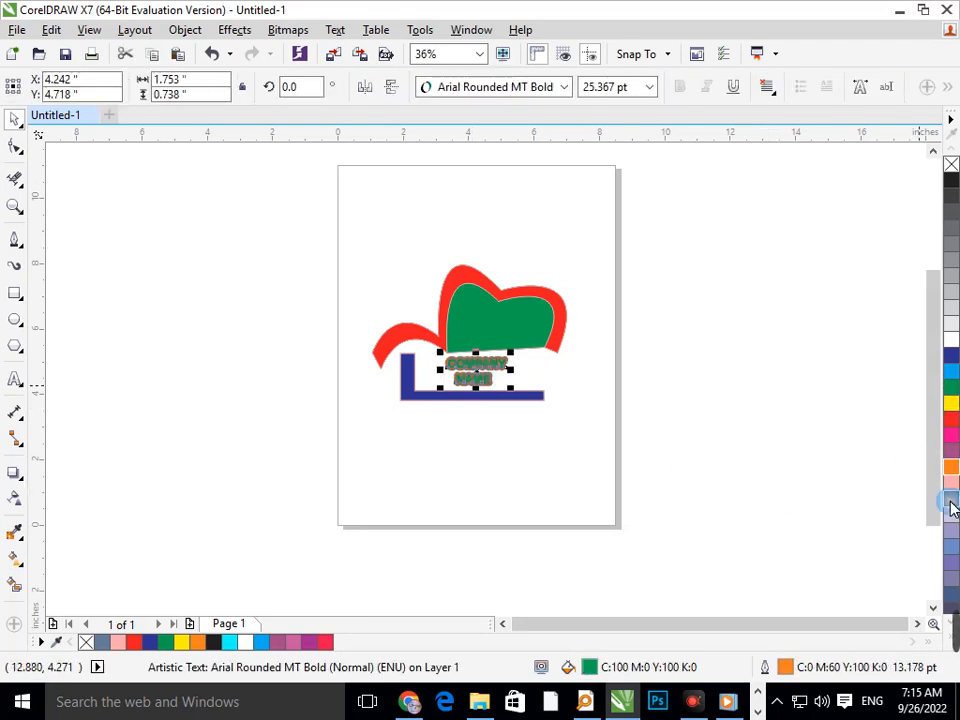
left_click(951, 467)
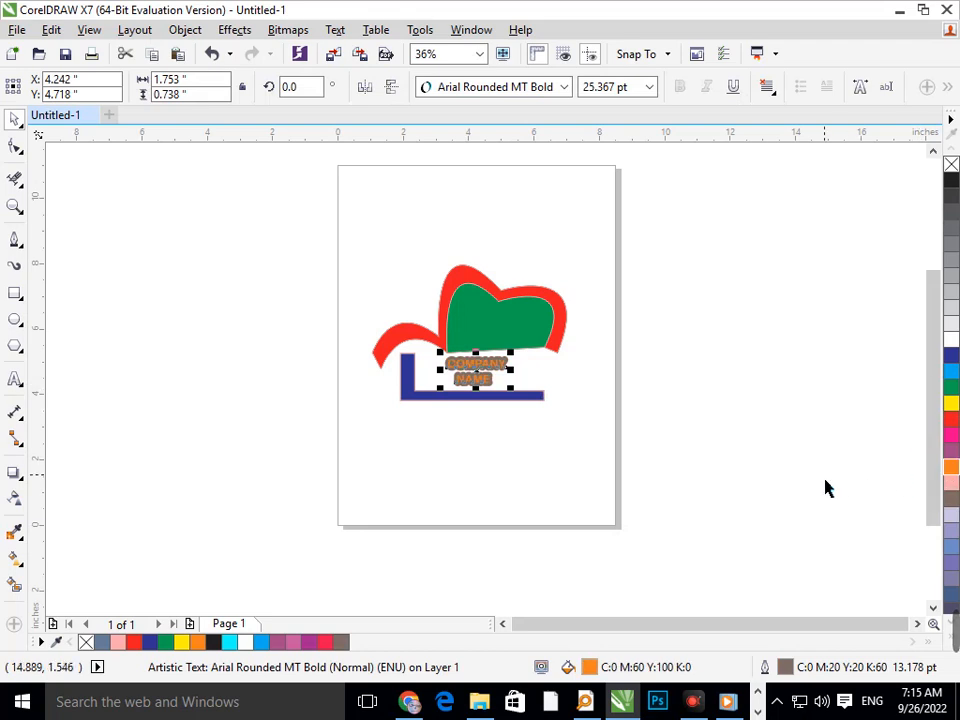
left_click(826, 479)
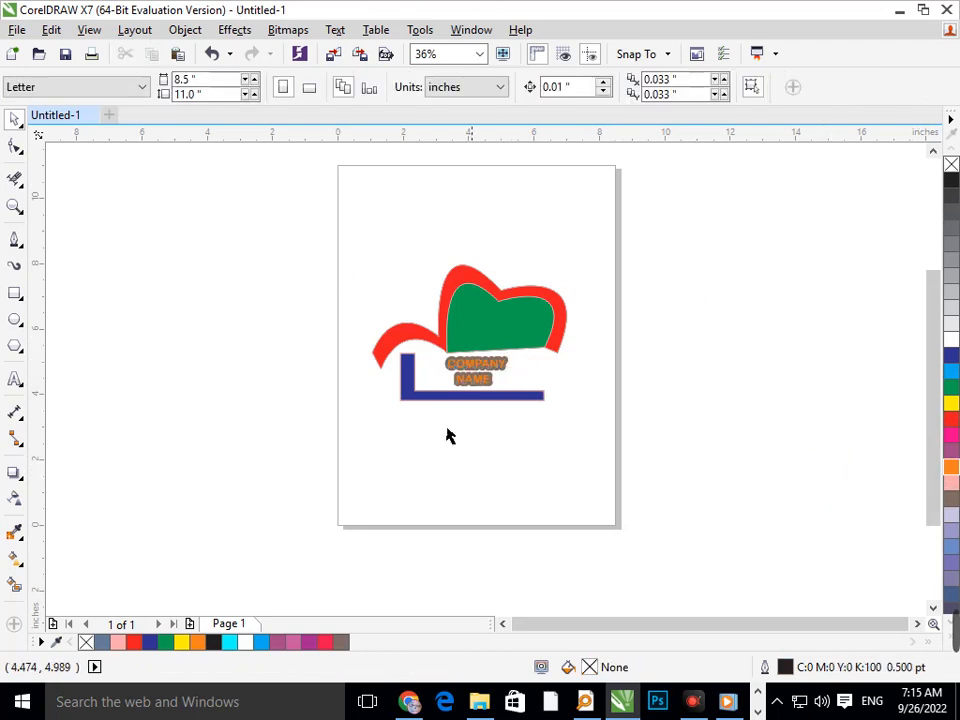
left_click(13, 298)
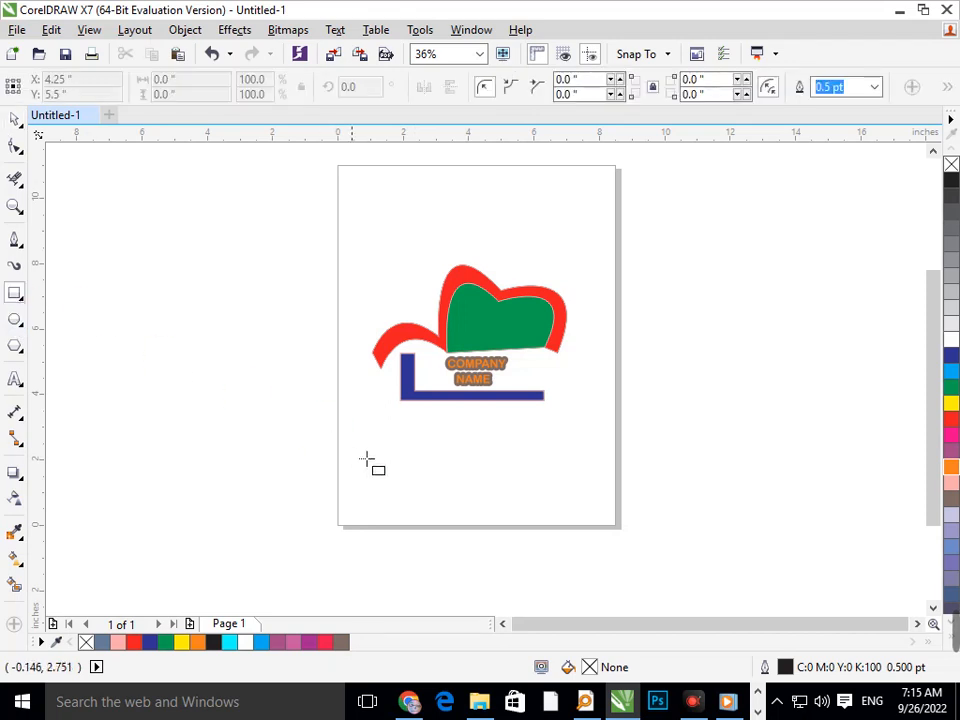
left_click(408, 413)
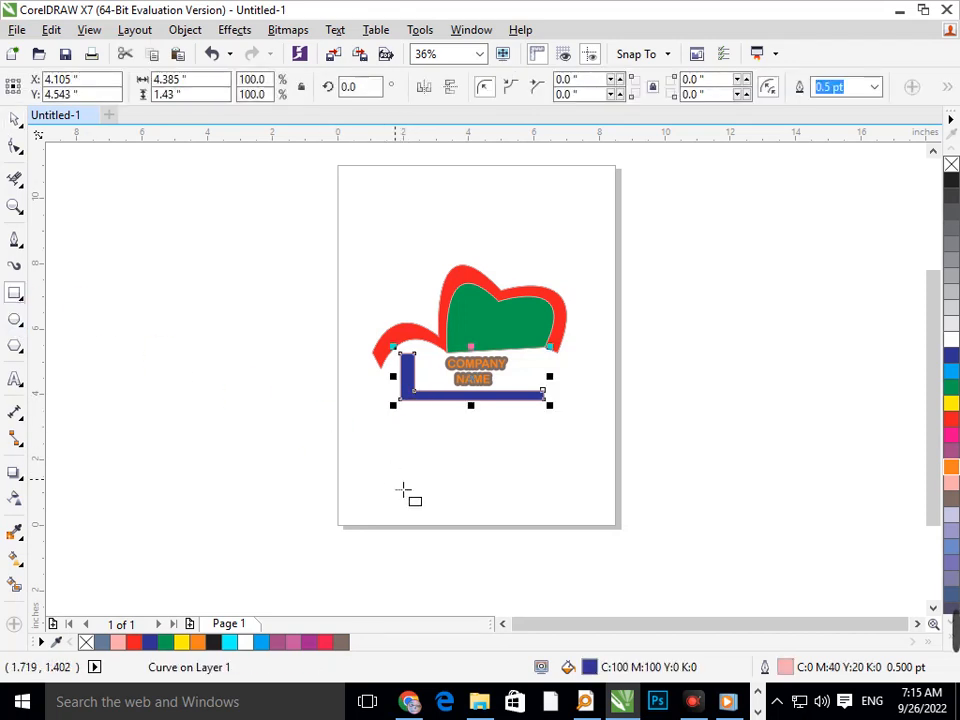
key("Escape")
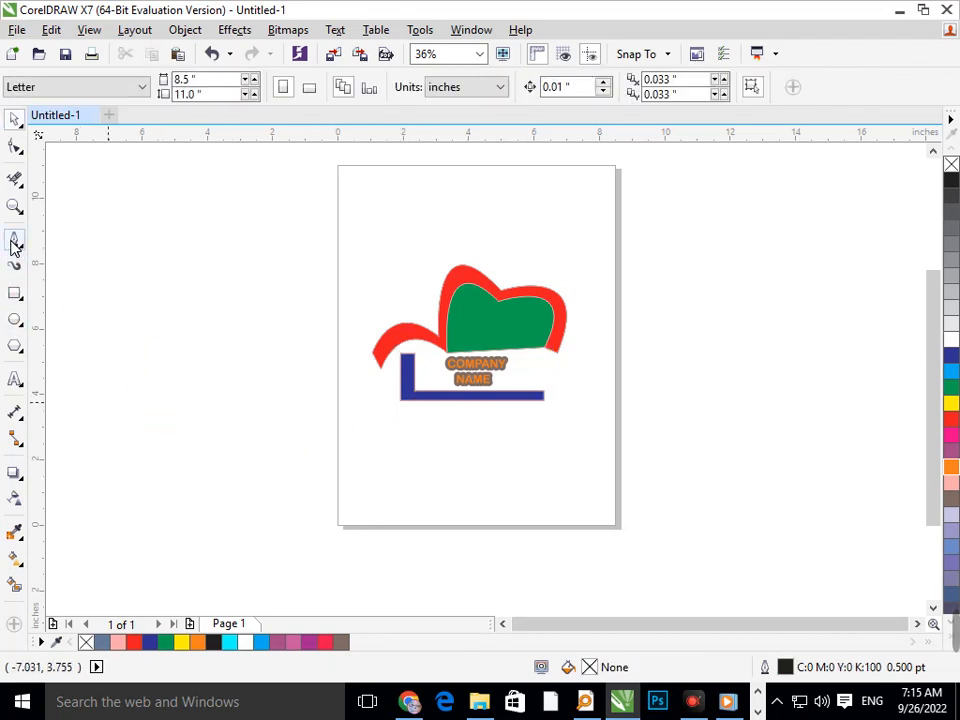
left_click(14, 240)
left_click(412, 407)
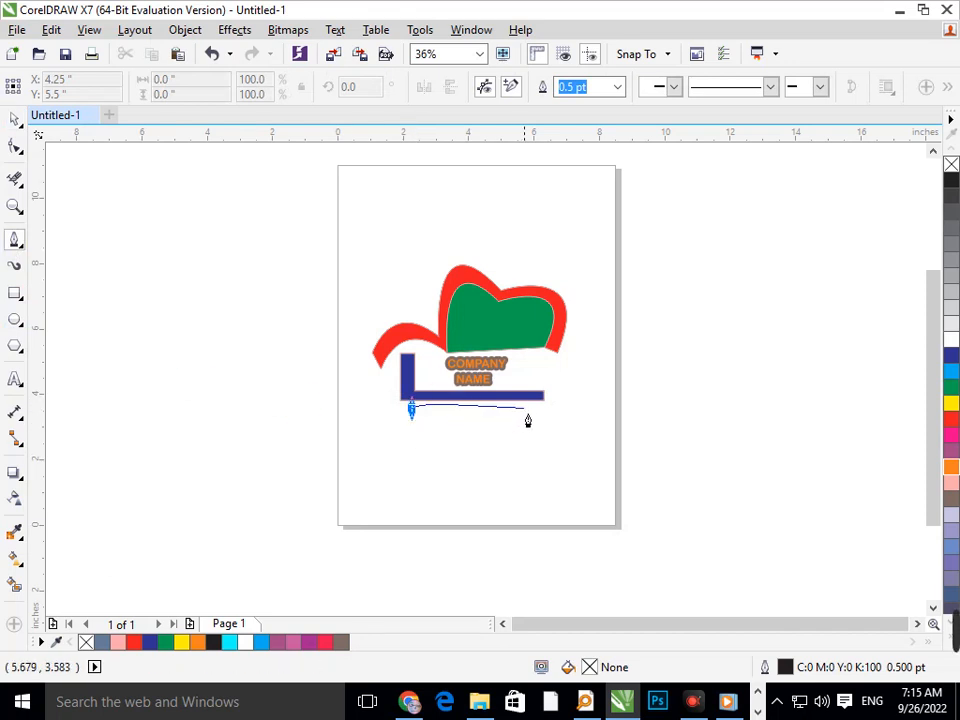
key("Escape")
- Draw a horizontal line about 3.47 in long below the L-shape, and place a second copy parallel to it
left_click(401, 420)
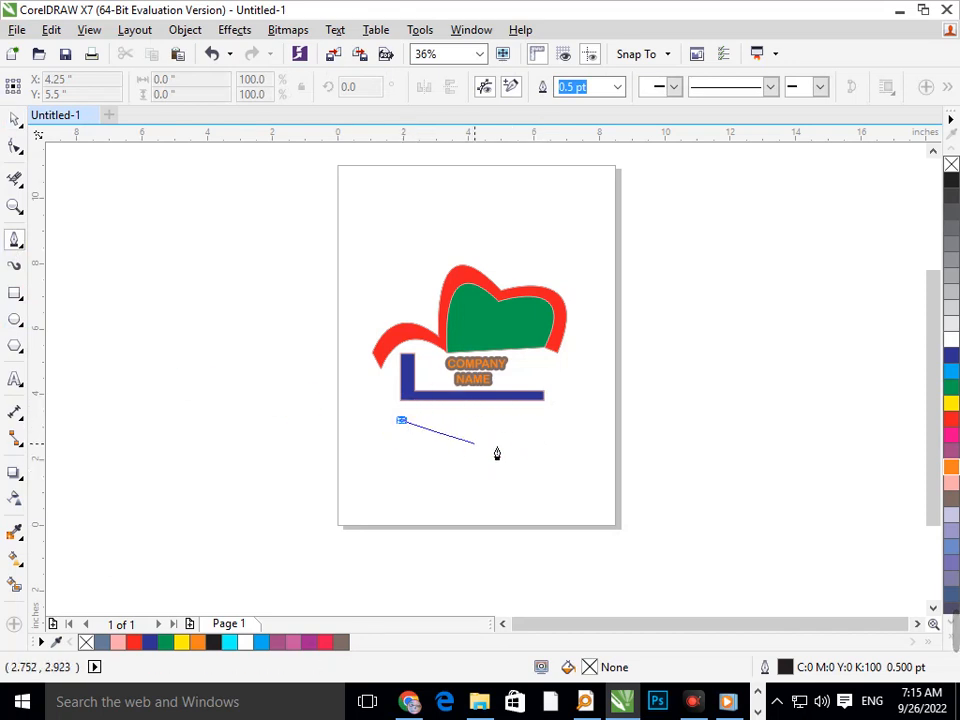
double_click(520, 421)
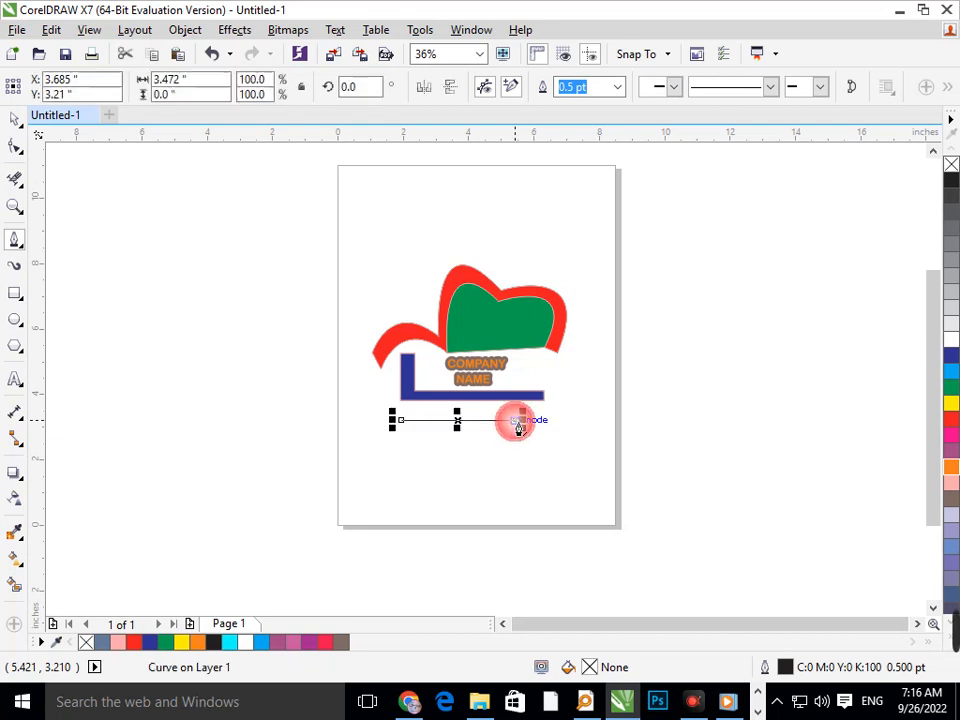
left_click(15, 119)
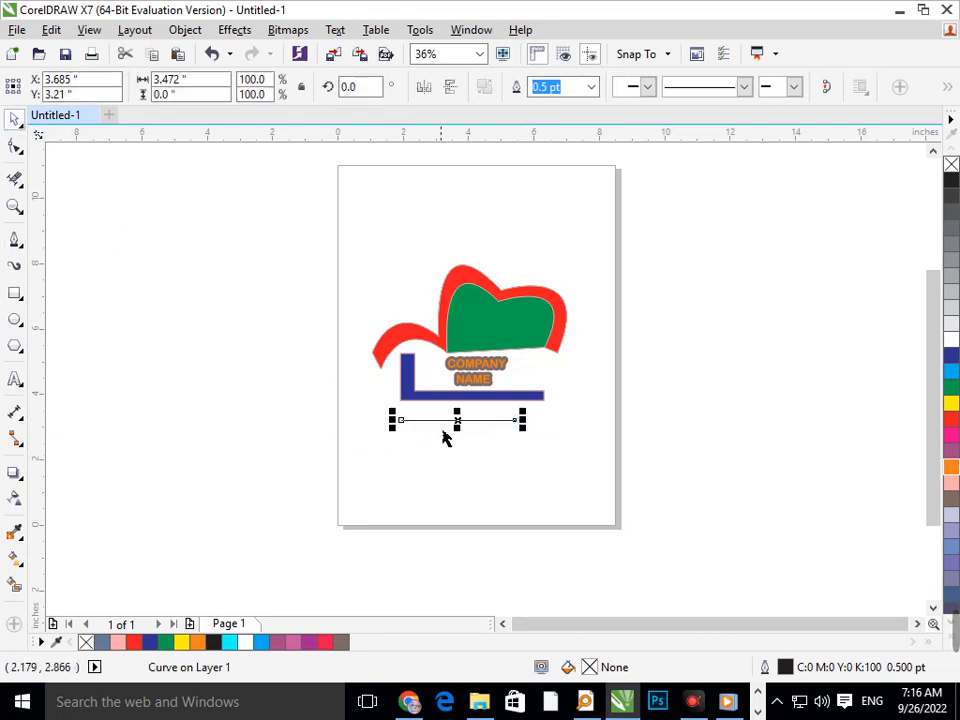
left_click_drag(463, 431, 484, 436)
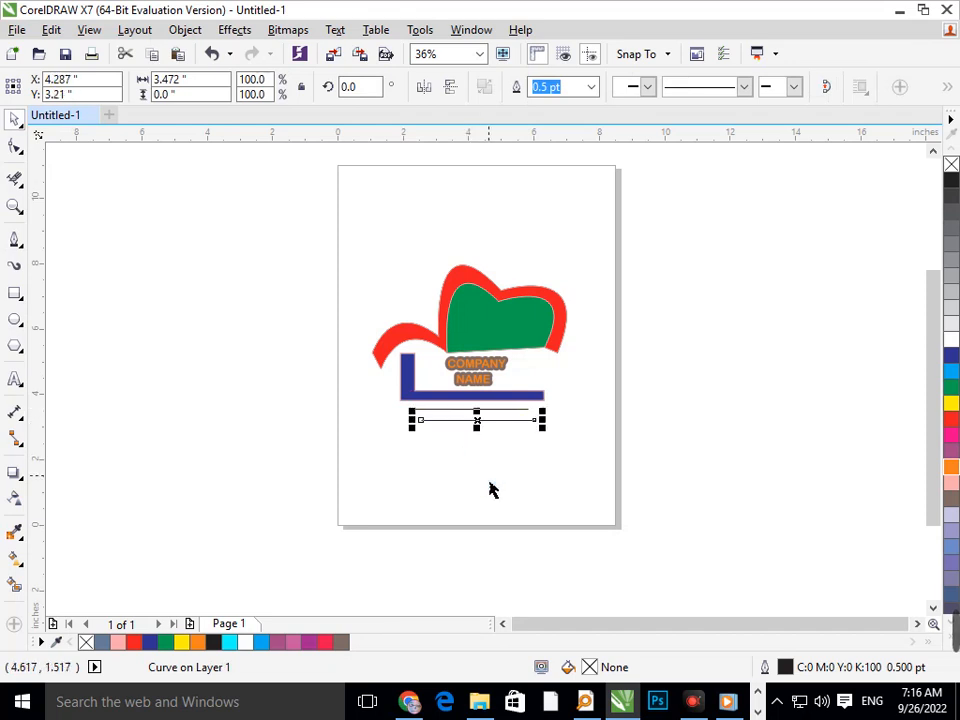
- Stretch the upper line at its right end to about 3.6 in long
left_click(490, 484)
key("F2")
left_click_drag(344, 370, 615, 502)
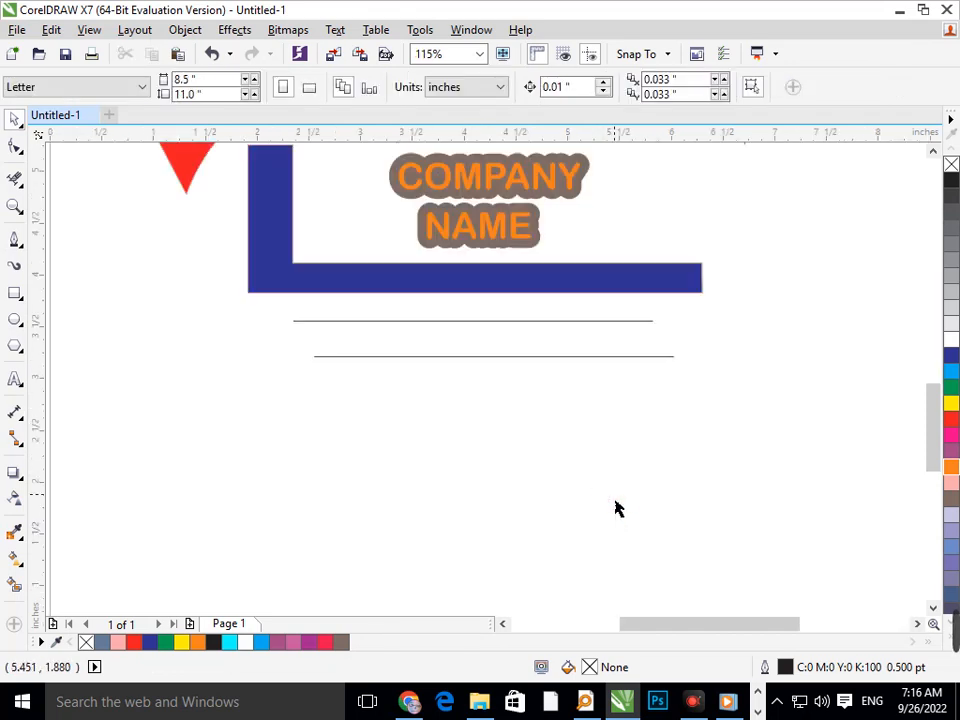
left_click(636, 322)
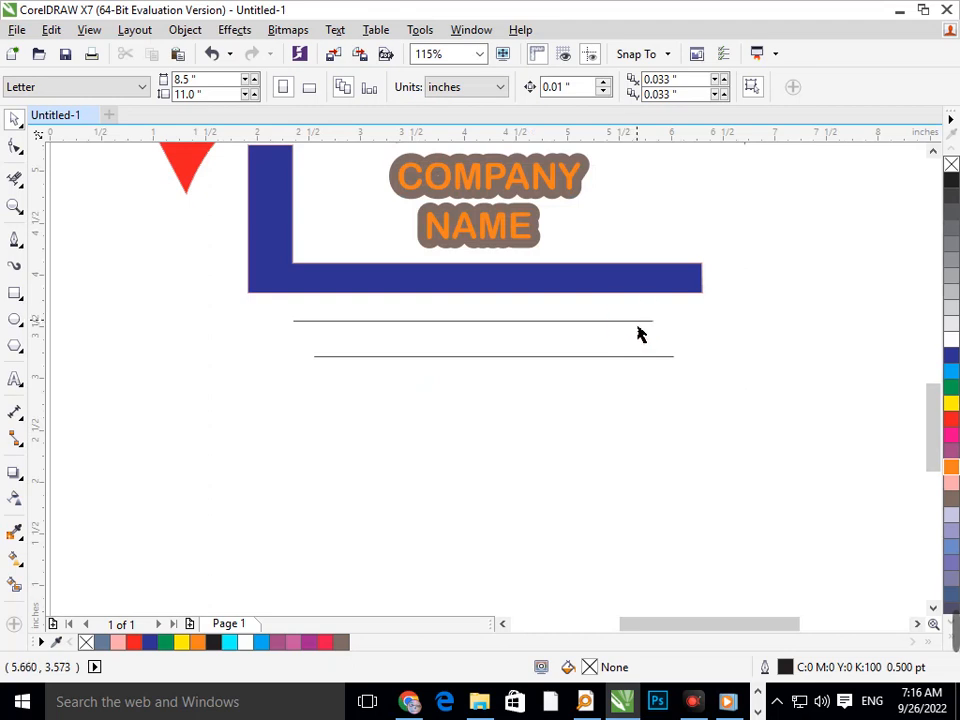
left_click(641, 321)
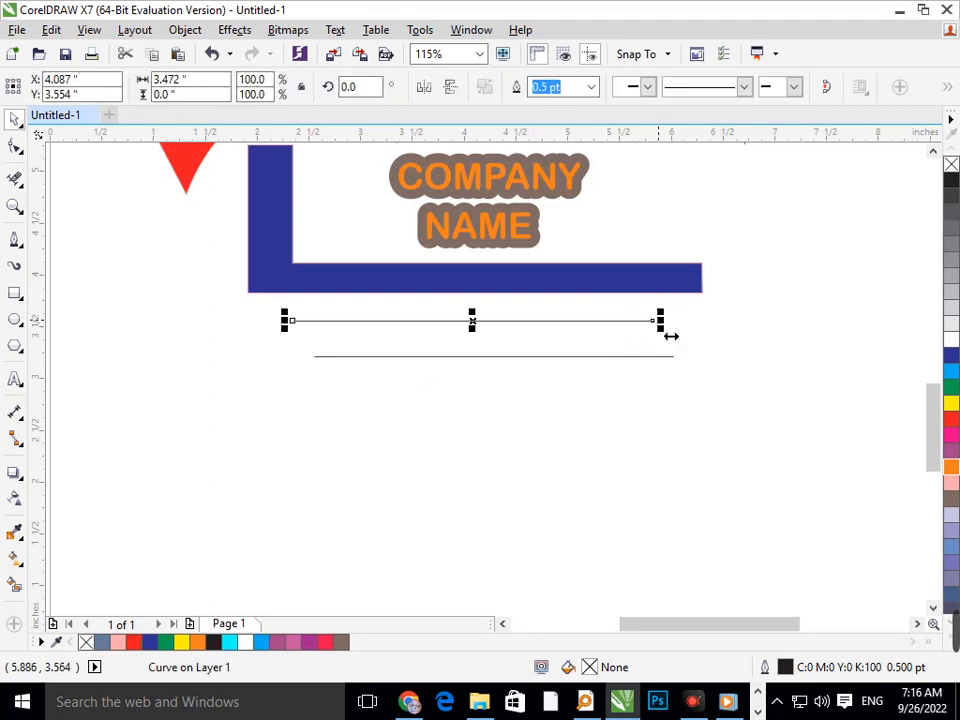
left_click_drag(671, 338, 688, 334)
left_click(680, 428)
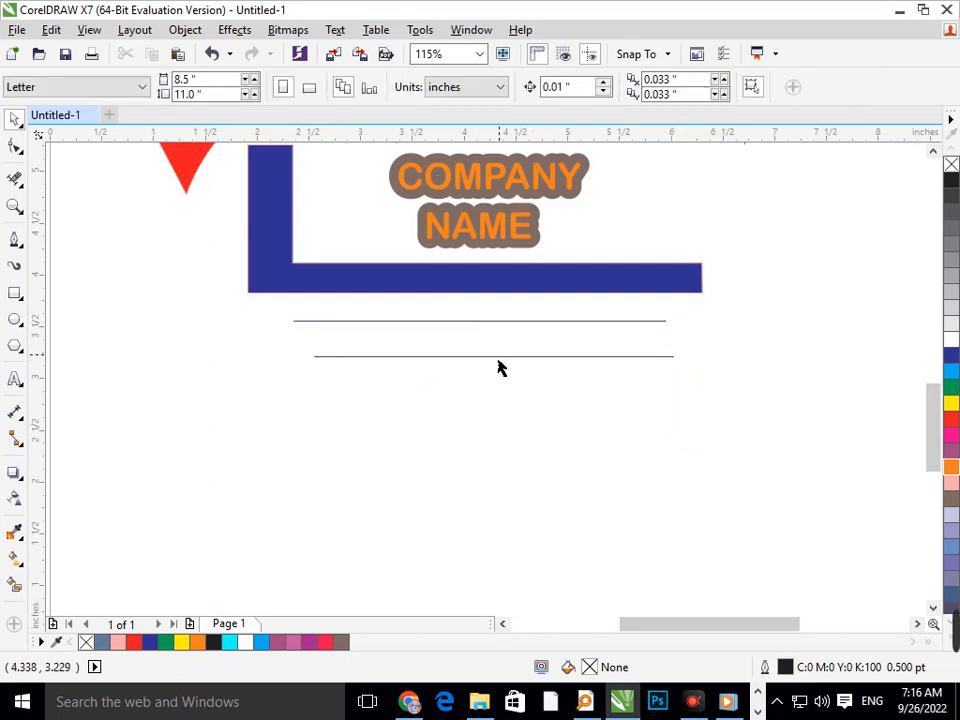
- Add a third line under the other two and shorten the lower lines' left ends to form a staggered stack
scroll(500, 368, "down", 3)
left_click_drag(440, 421, 454, 440)
right_click(444, 431)
left_click(476, 485)
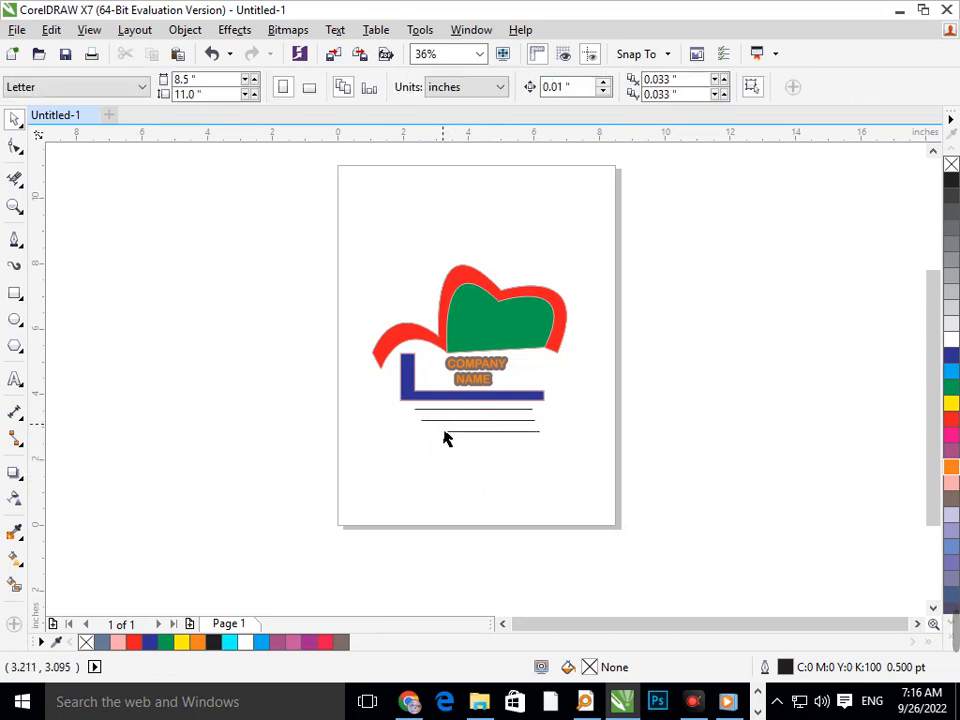
left_click(444, 422)
left_click_drag(415, 421, 425, 418)
left_click(443, 476)
left_click(445, 481)
- Set the outline width of the three horizontal lines to 12 pt after trying 3 pt
left_click_drag(396, 465, 552, 410)
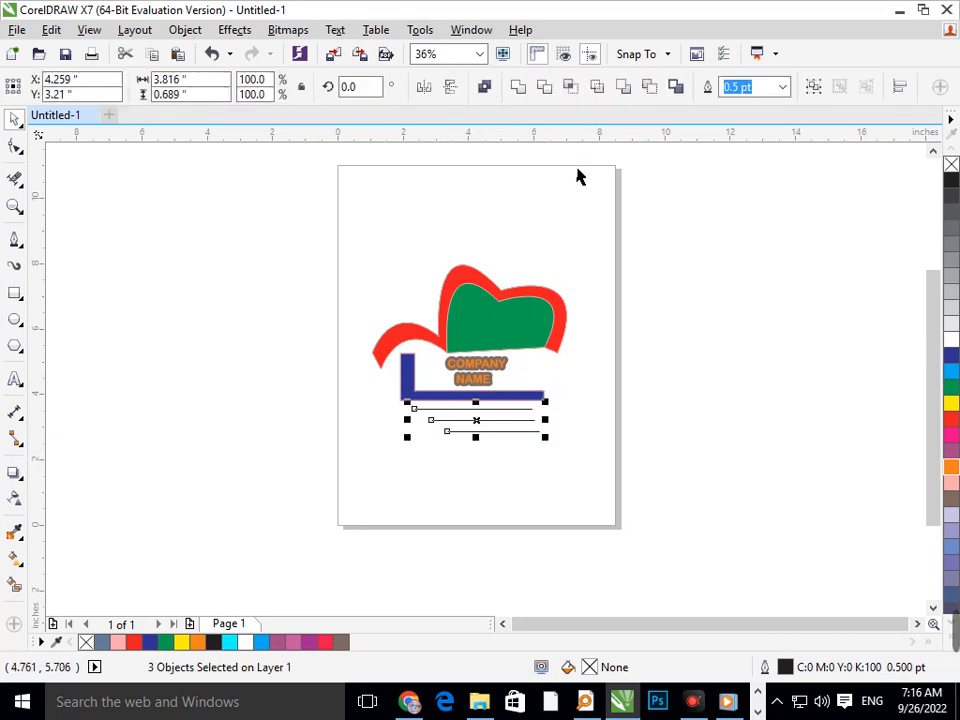
left_click(783, 87)
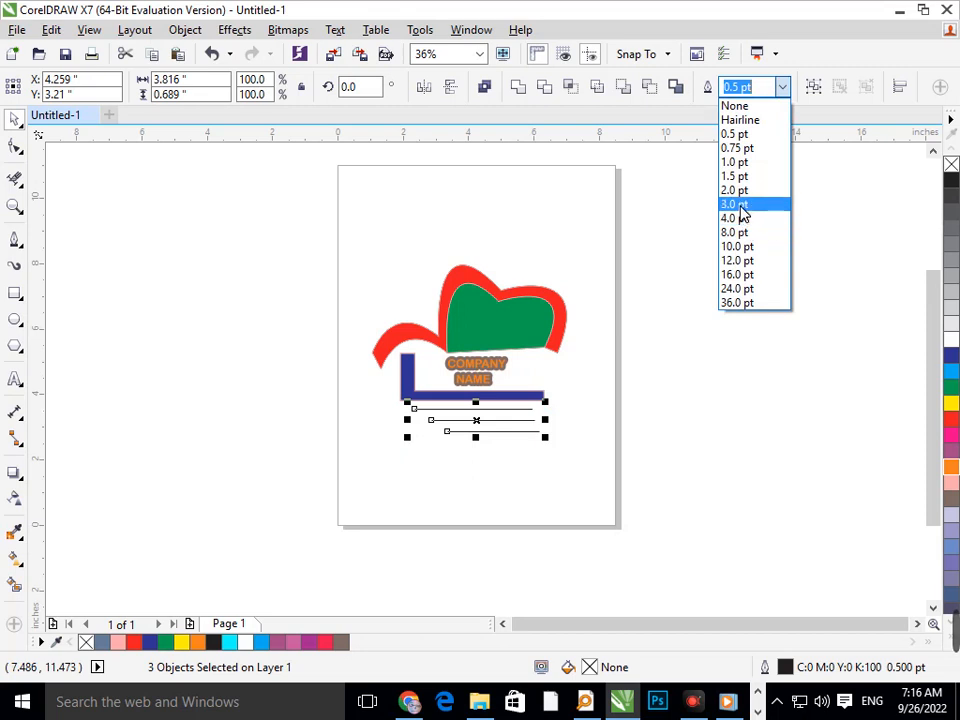
left_click(741, 205)
left_click(783, 87)
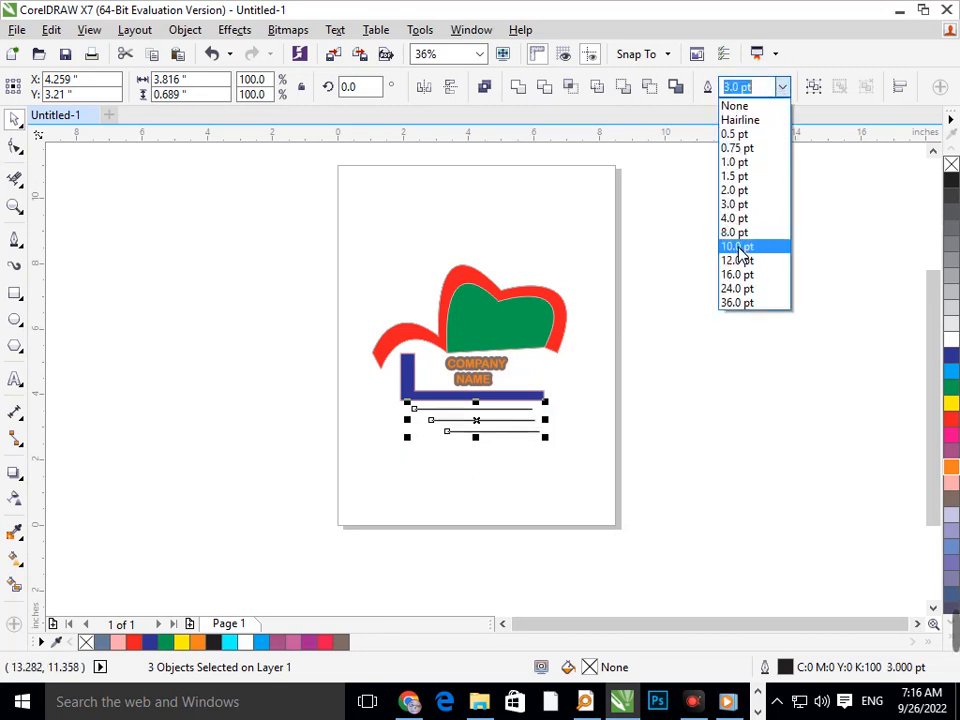
left_click(745, 260)
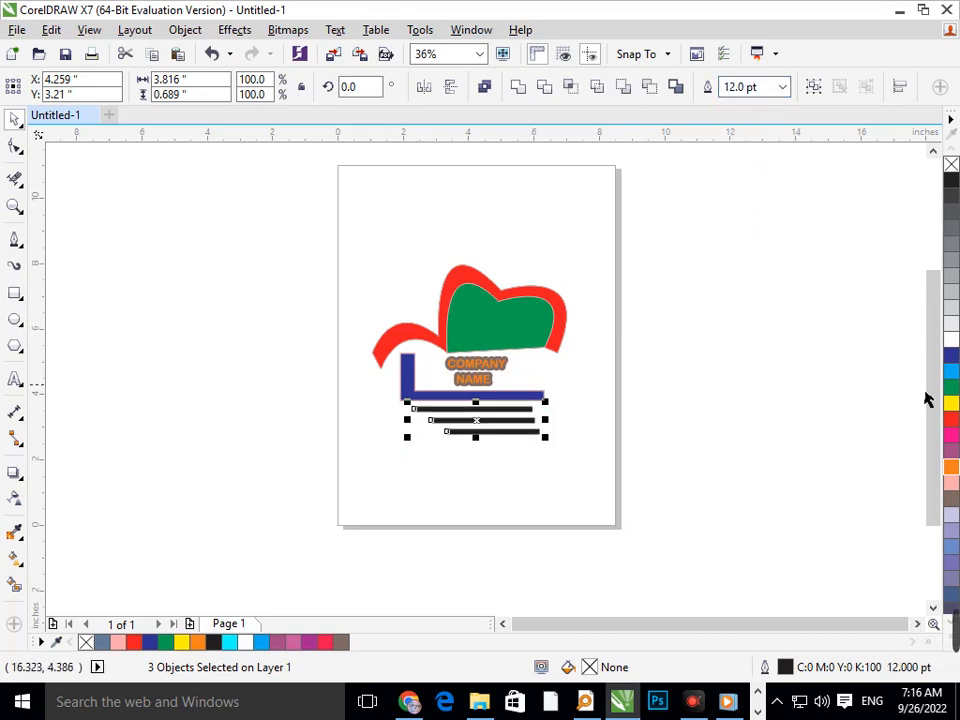
- Delete the two lower lines, keeping only the line directly beneath the L-shape
left_click(617, 427)
left_click(530, 409)
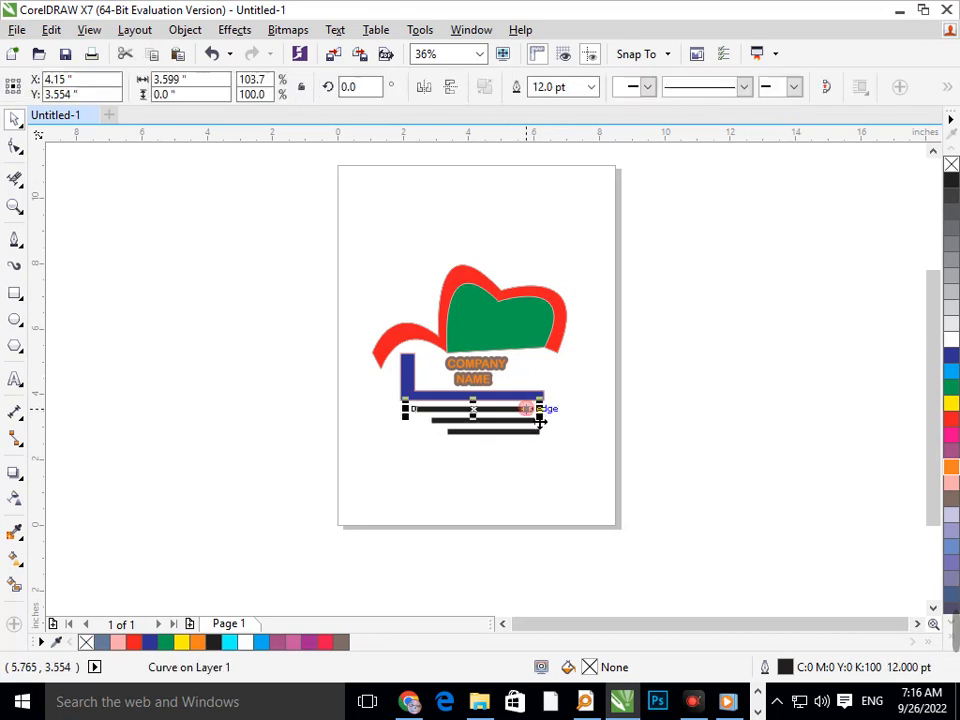
left_click(536, 434)
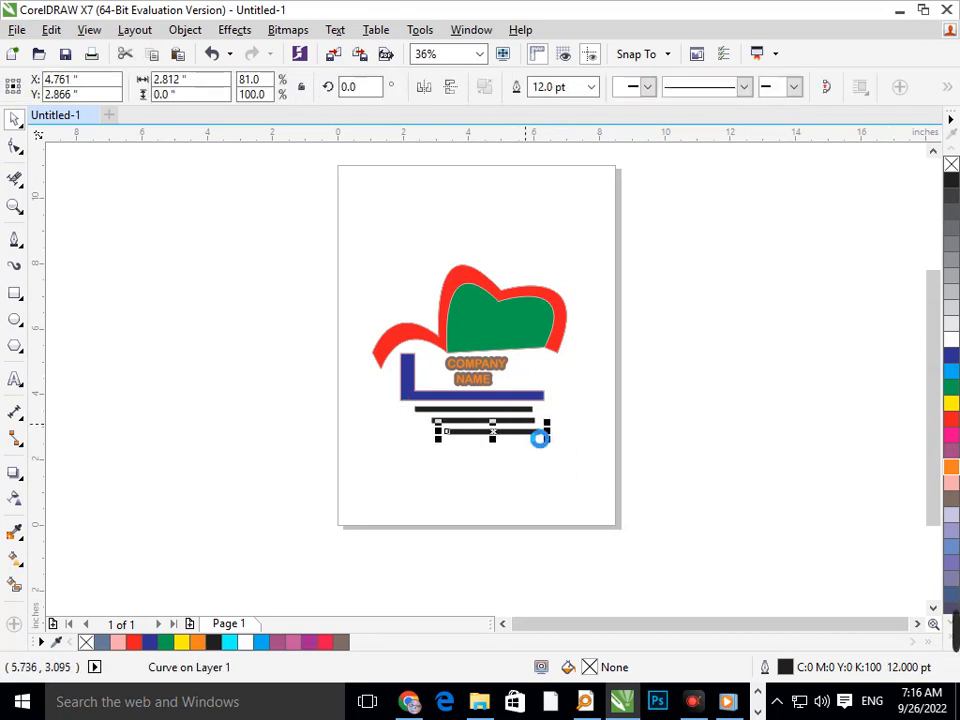
key("Delete")
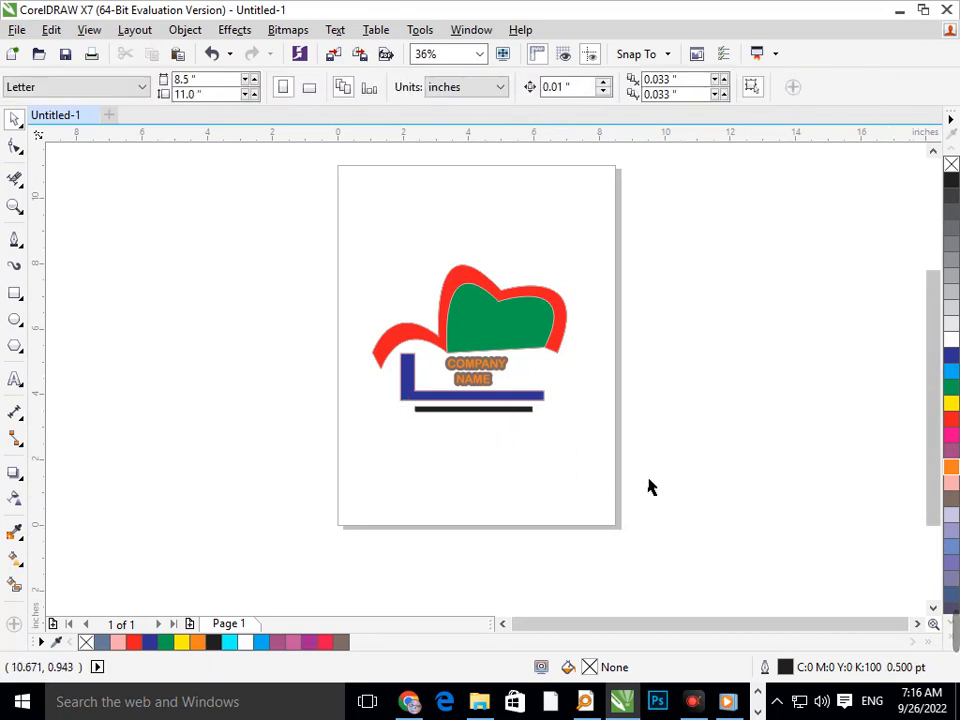
- Recolor the remaining line under the L-shape to orange (C0 M60 Y100 K0) after trying blue
left_click(527, 411)
right_click(950, 358)
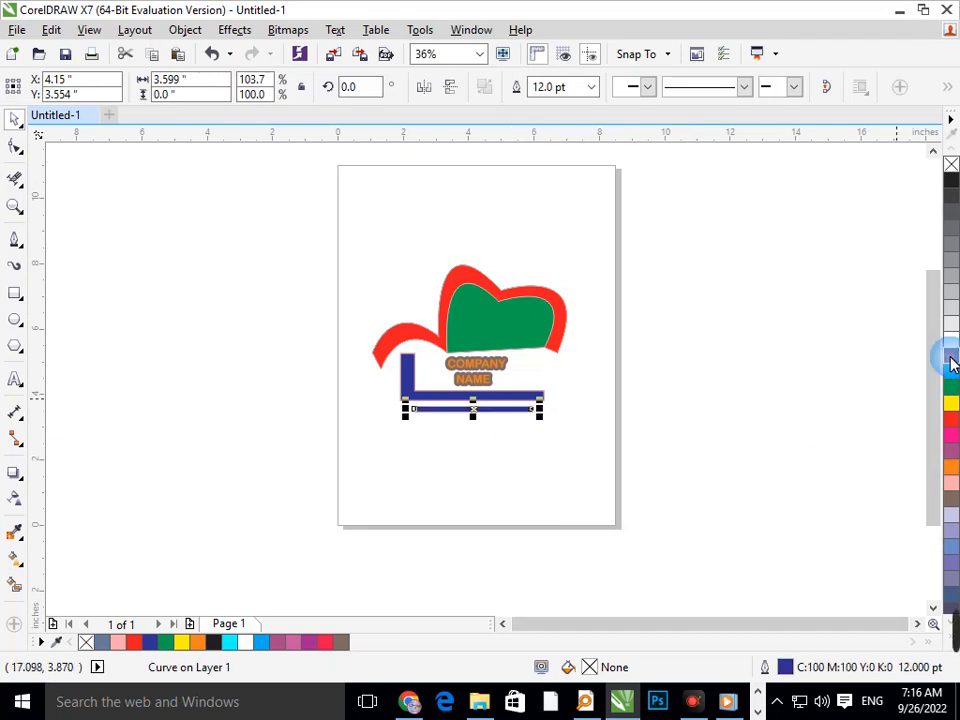
right_click(950, 466)
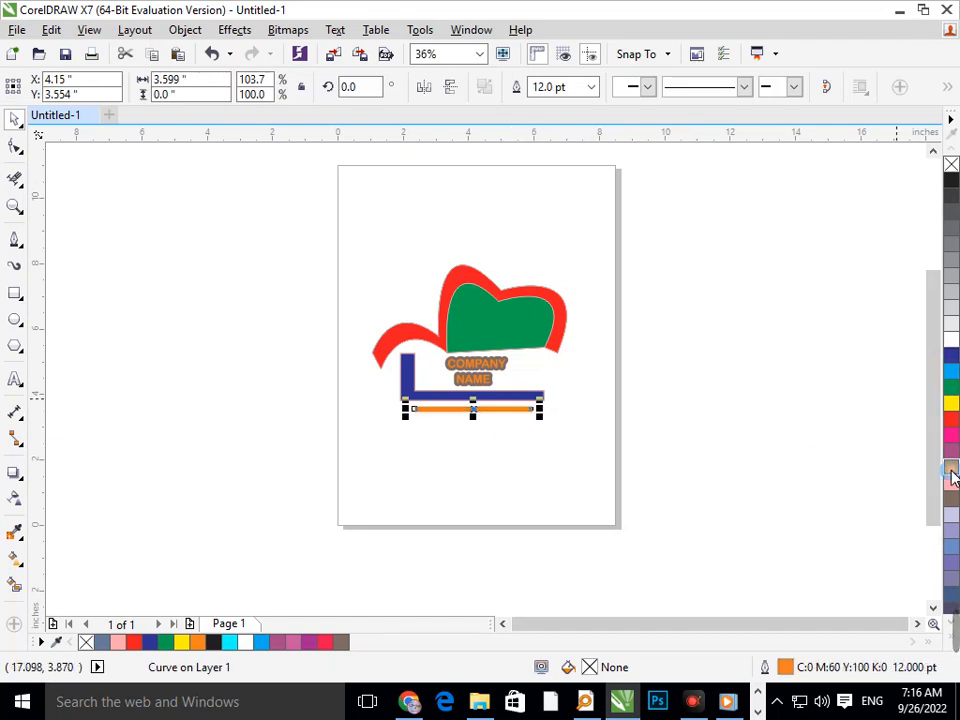
left_click(455, 447)
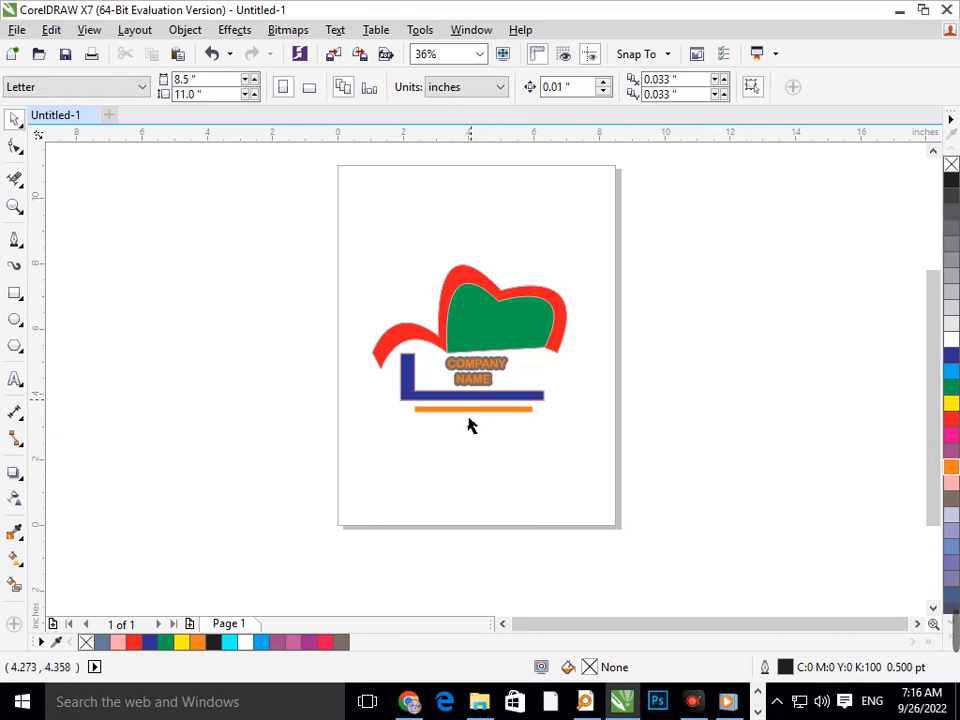
- Try a purple fill on the blue L-shape and undo the recolor
left_click(403, 400)
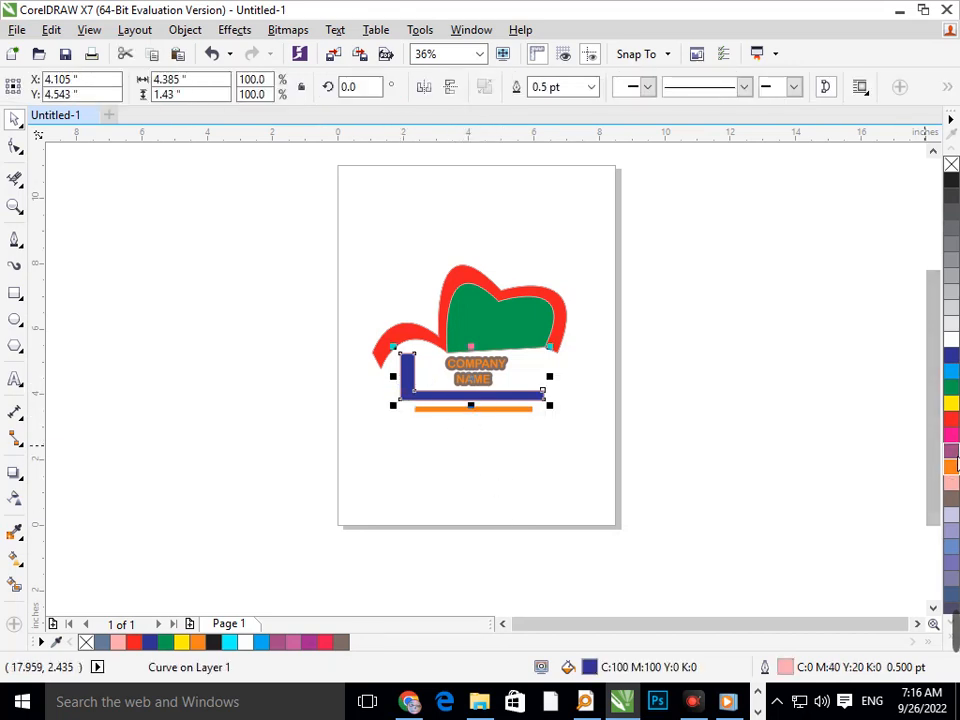
left_click(950, 450)
left_click(702, 492)
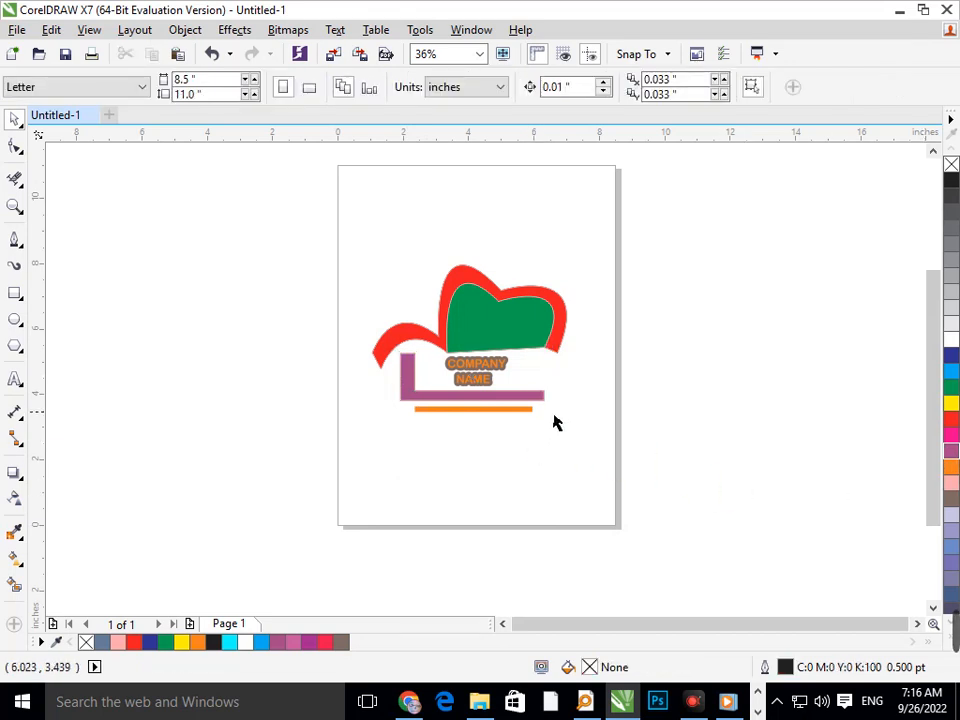
key("ctrl+z")
left_click(643, 447)
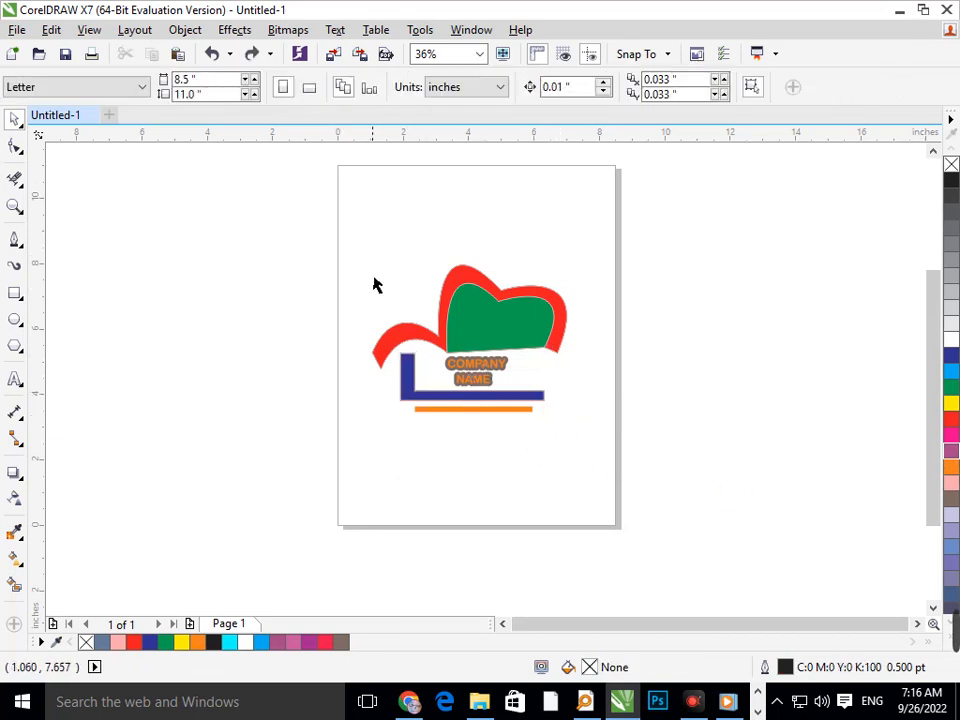
left_click_drag(363, 248, 639, 456)
right_click(437, 318)
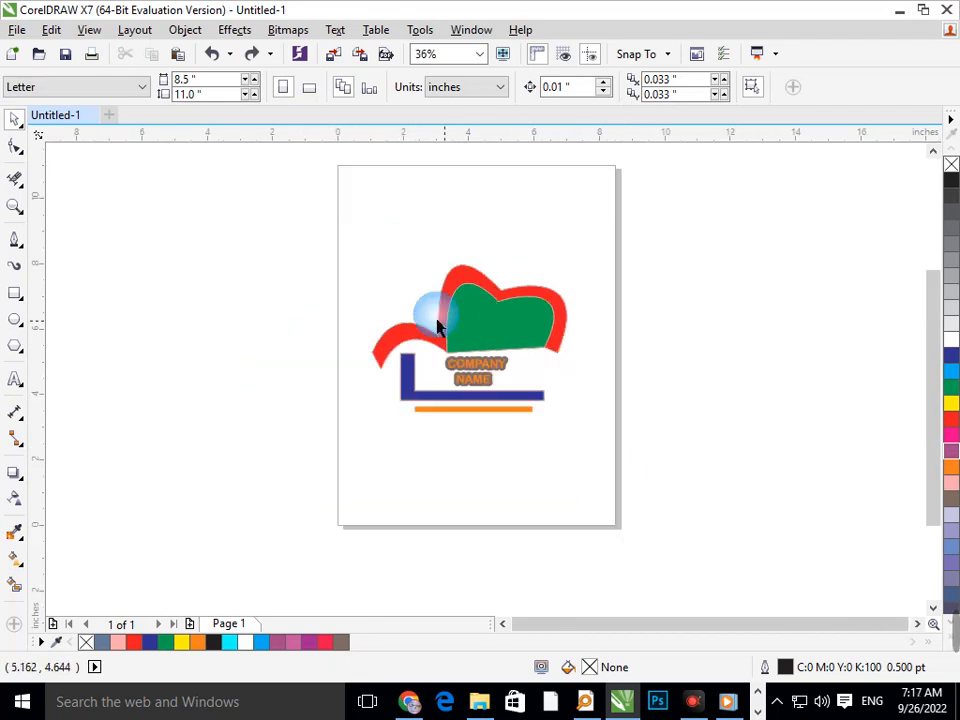
left_click_drag(355, 256, 615, 444)
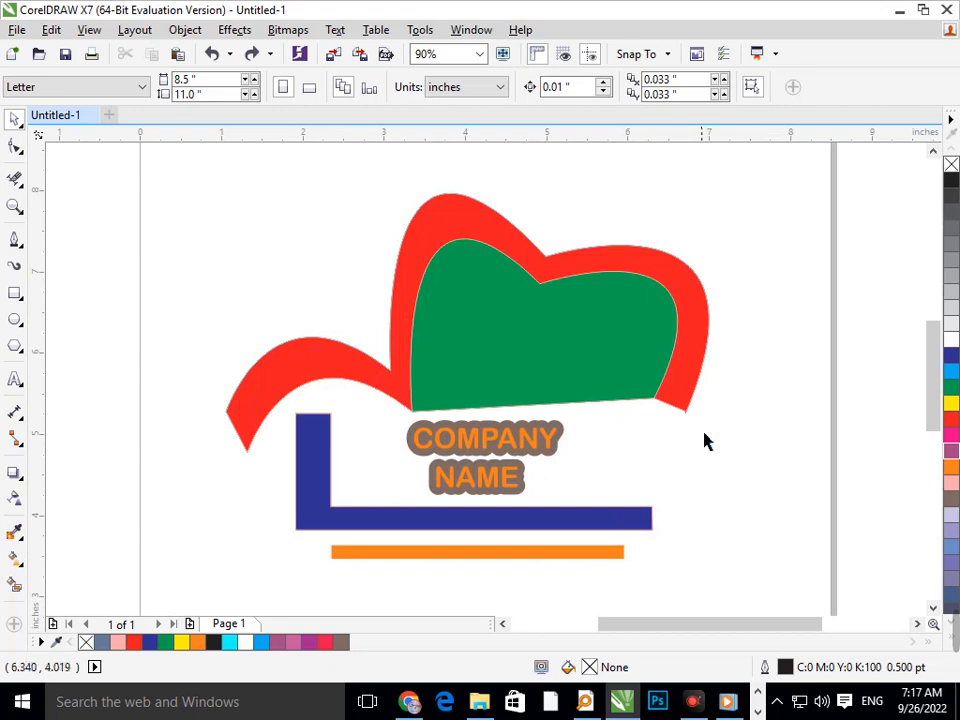
left_click(692, 705)
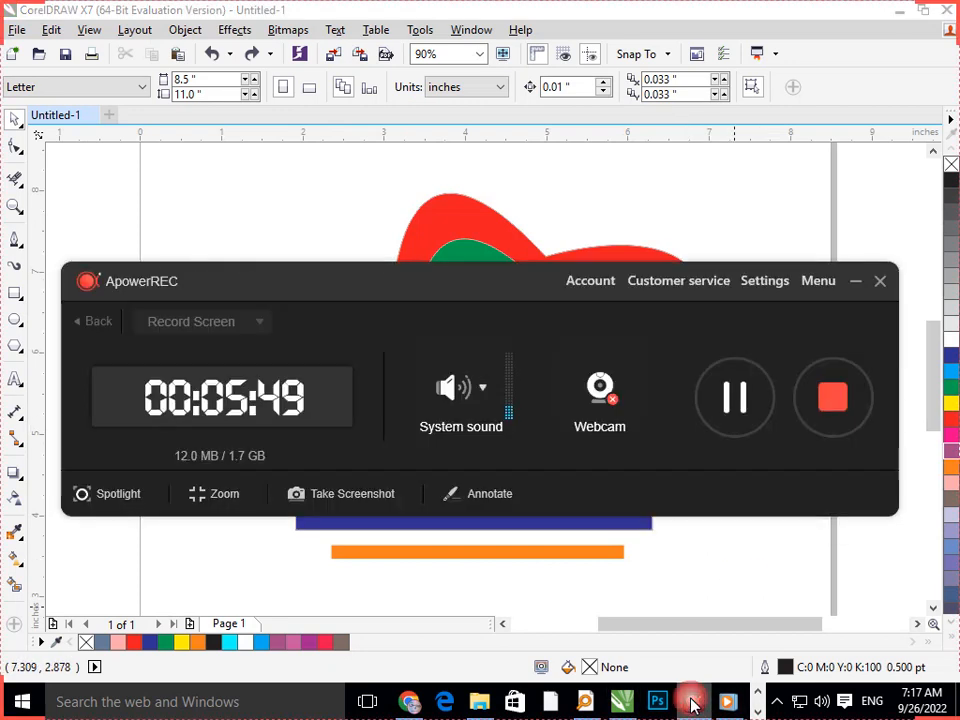
left_click(855, 282)
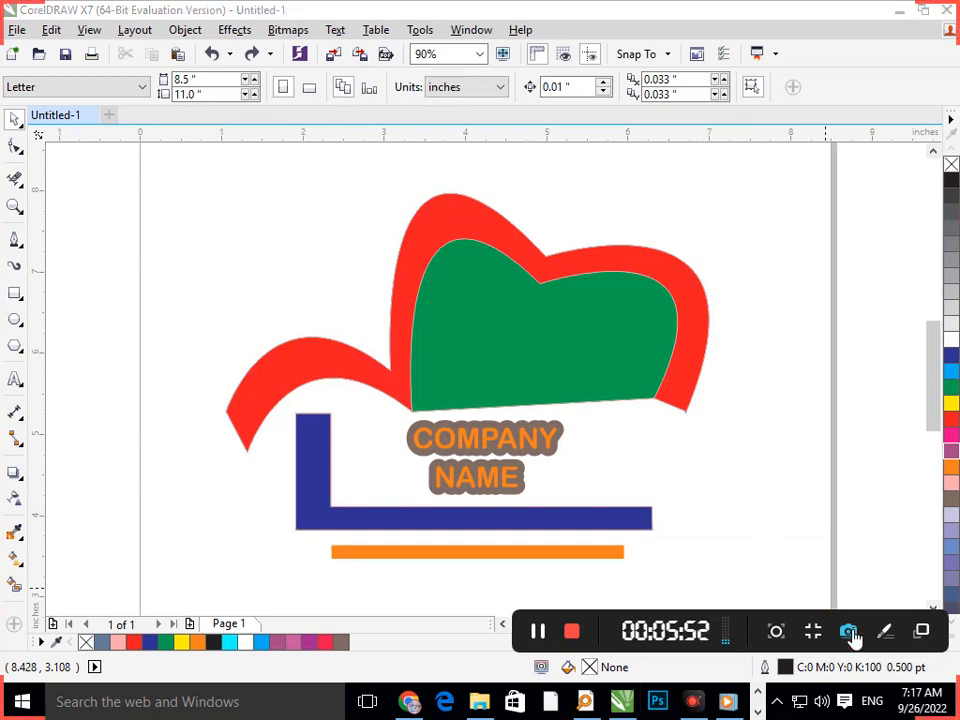